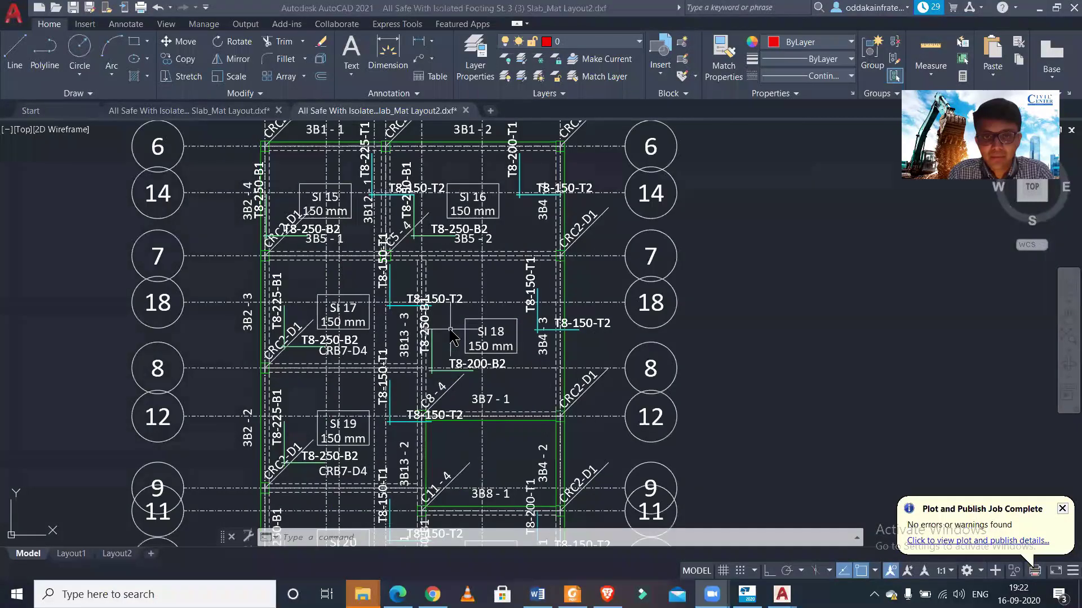
- Bring the whole Slab_Mat Layout2 slab plan and mass table into view, then return to Tekla
scroll(648, 524, "down", 3)
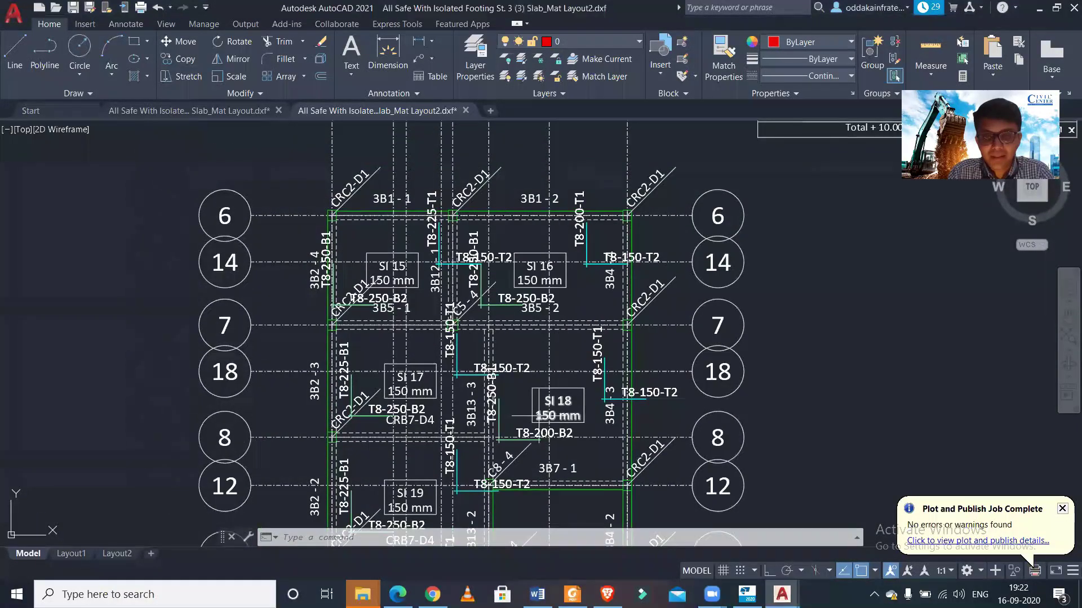
middle_click_drag(542, 423, 516, 353)
key("alt+Tab")
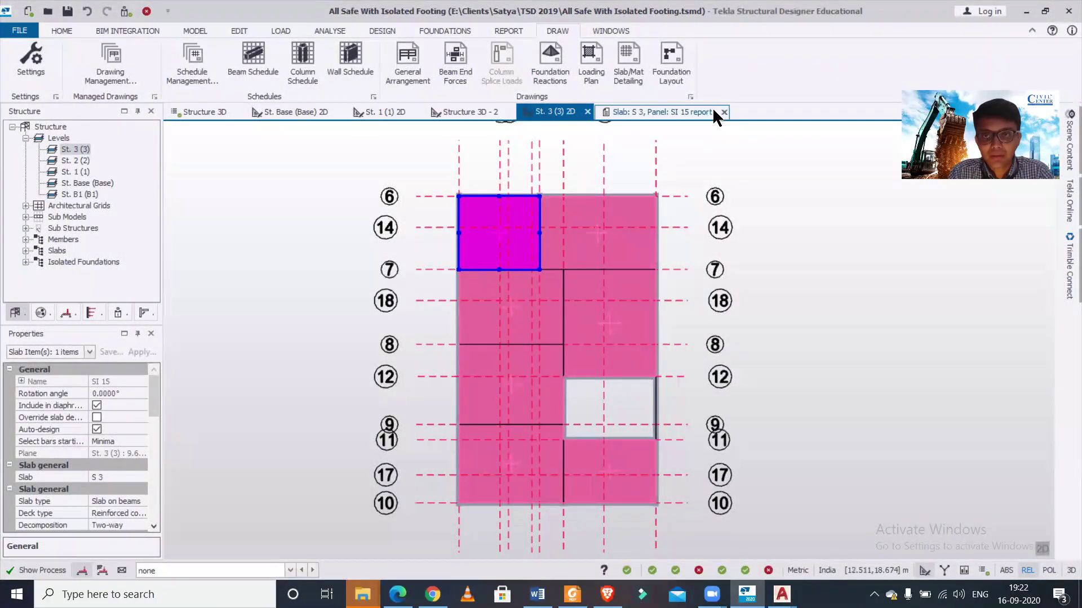
- Close the old SI 15 report and view the structure in 3D before returning to St. 3 2D
left_click(723, 112)
scroll(496, 273, "up", 1)
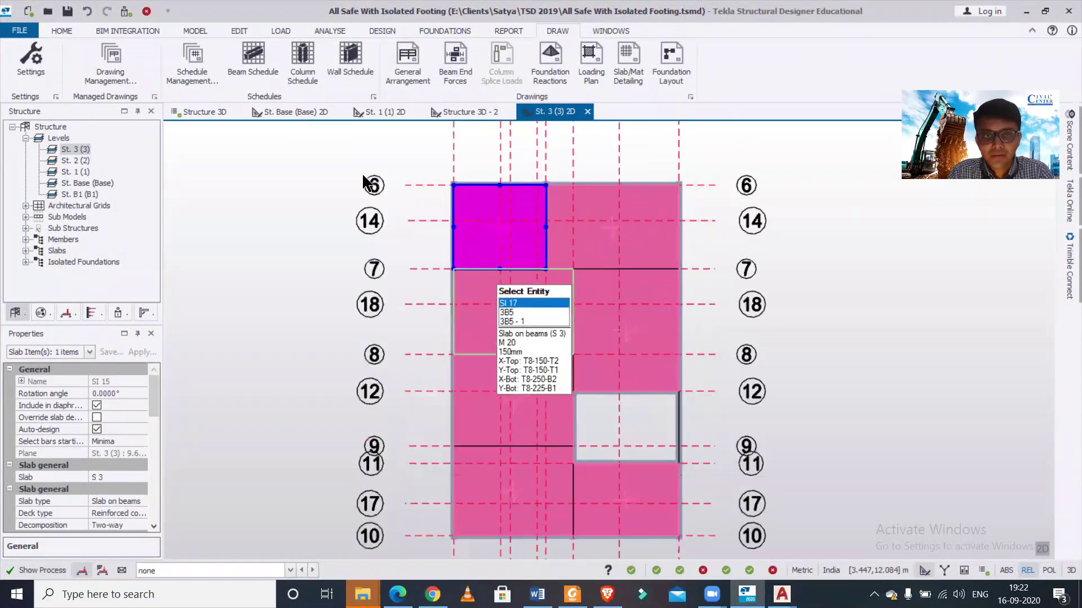
left_click(221, 112)
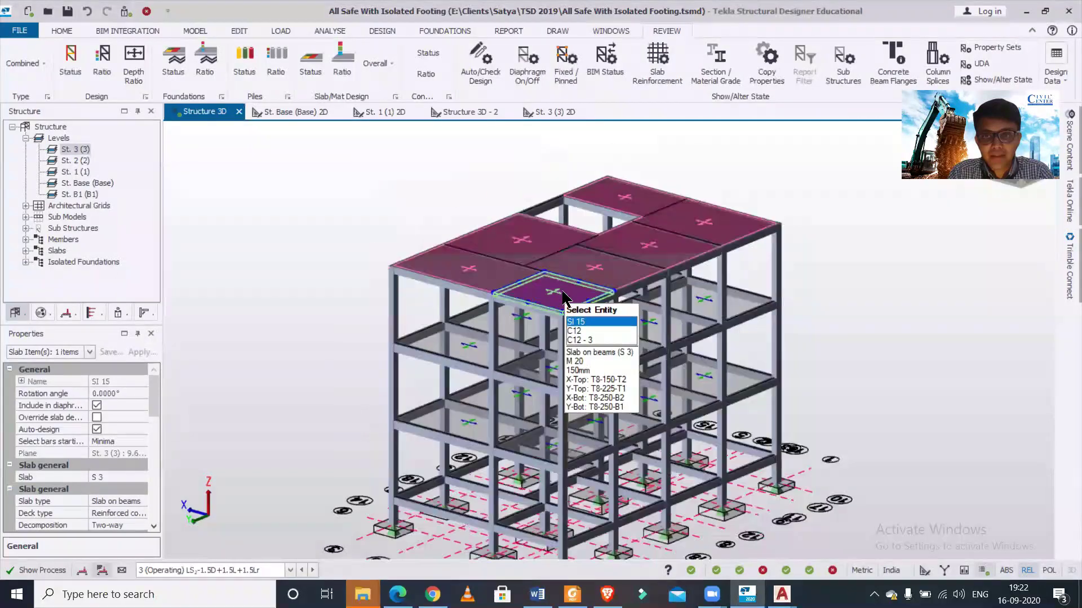
middle_click_drag(608, 231, 592, 312)
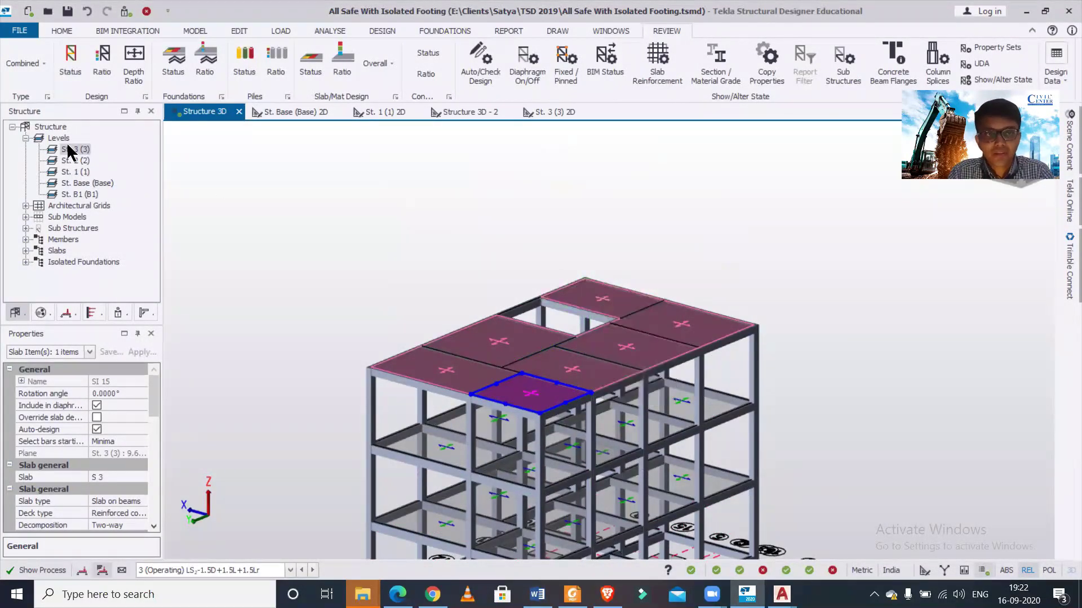
left_click(554, 112)
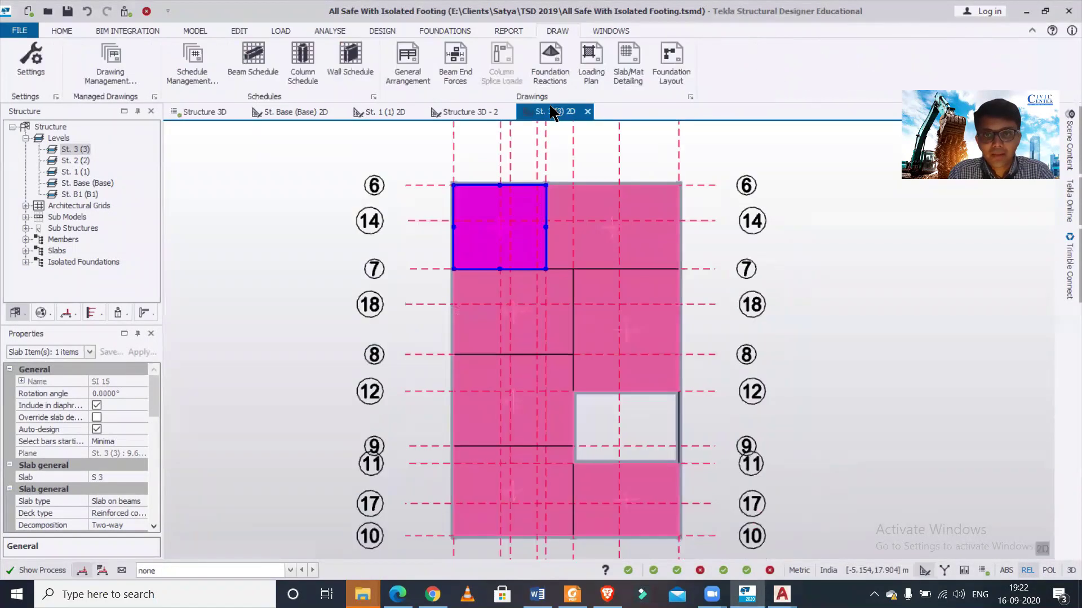
- Run Design Member on slab SI 15 and review its T8 reinforcement design summary
right_click(502, 243)
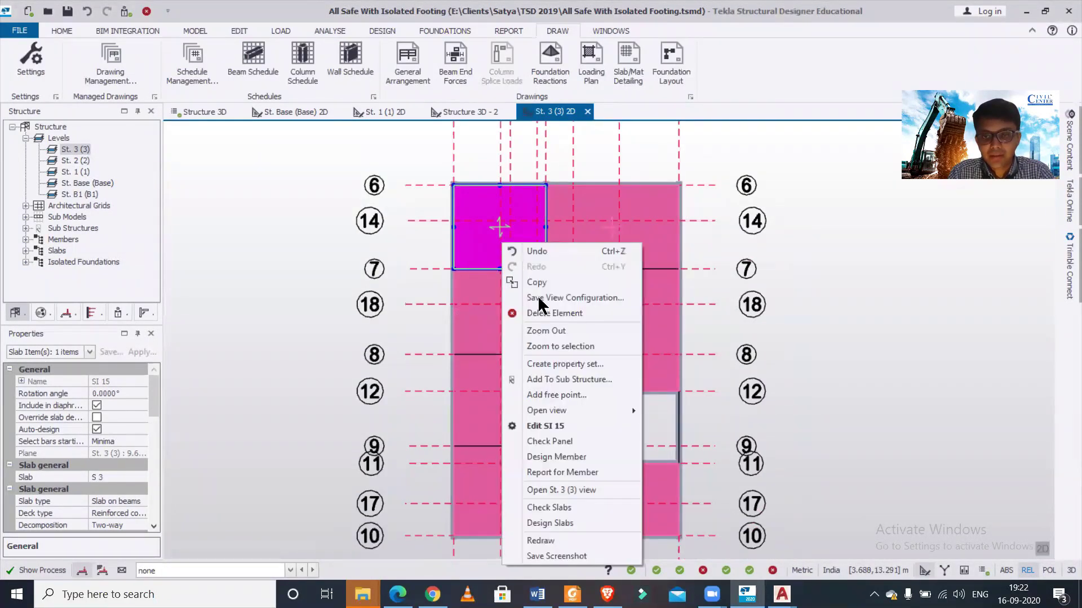
left_click(589, 455)
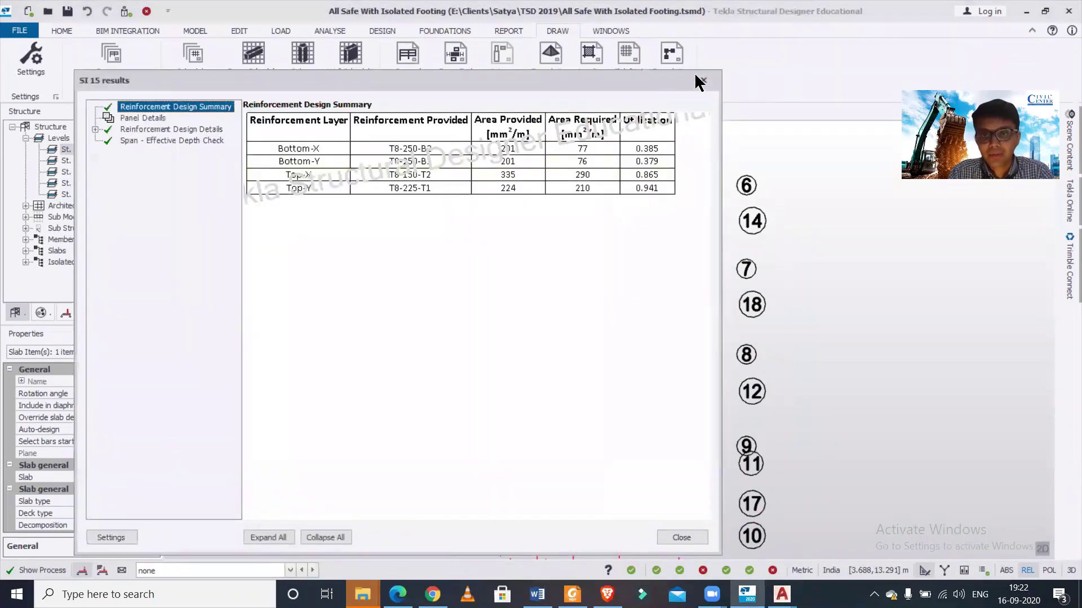
left_click(703, 80)
right_click(509, 256)
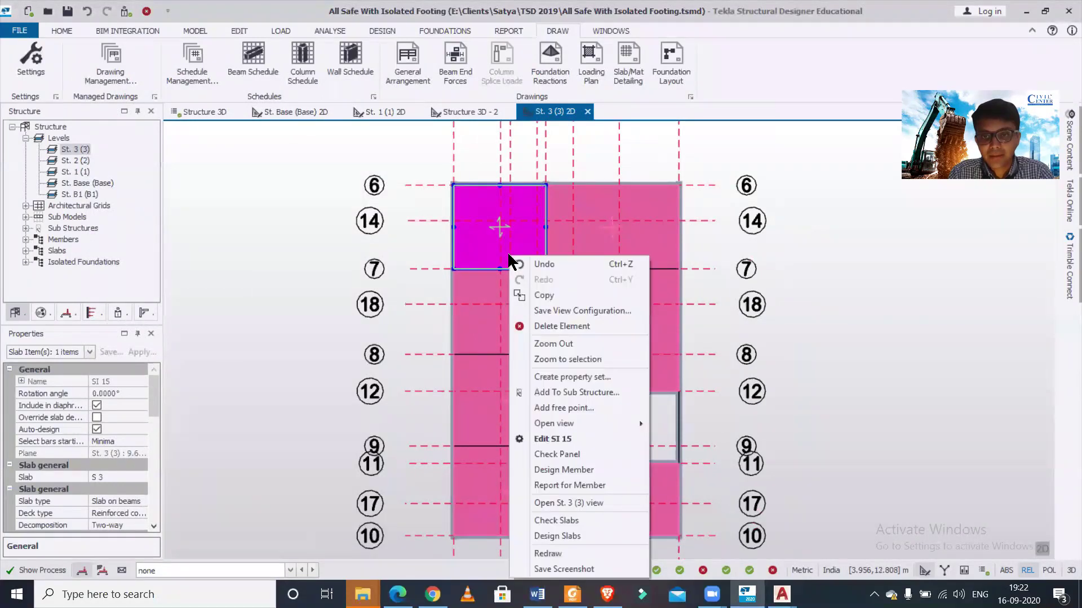
- Generate the SI 15 member report and zoom into its Static and RSA reinforcement tables
left_click(569, 486)
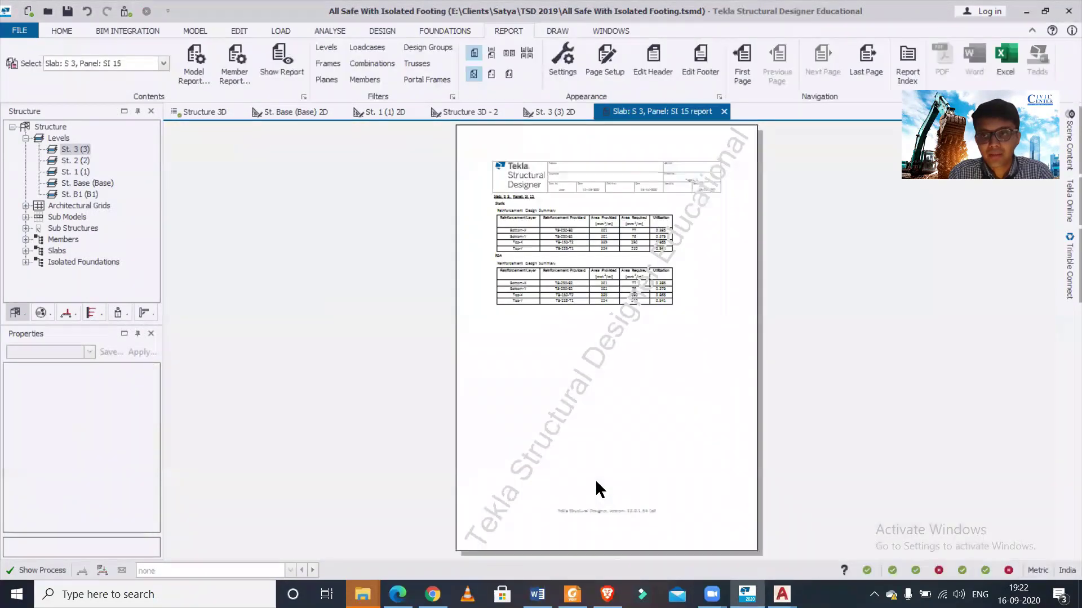
scroll(651, 207, "up", 4, "ctrl")
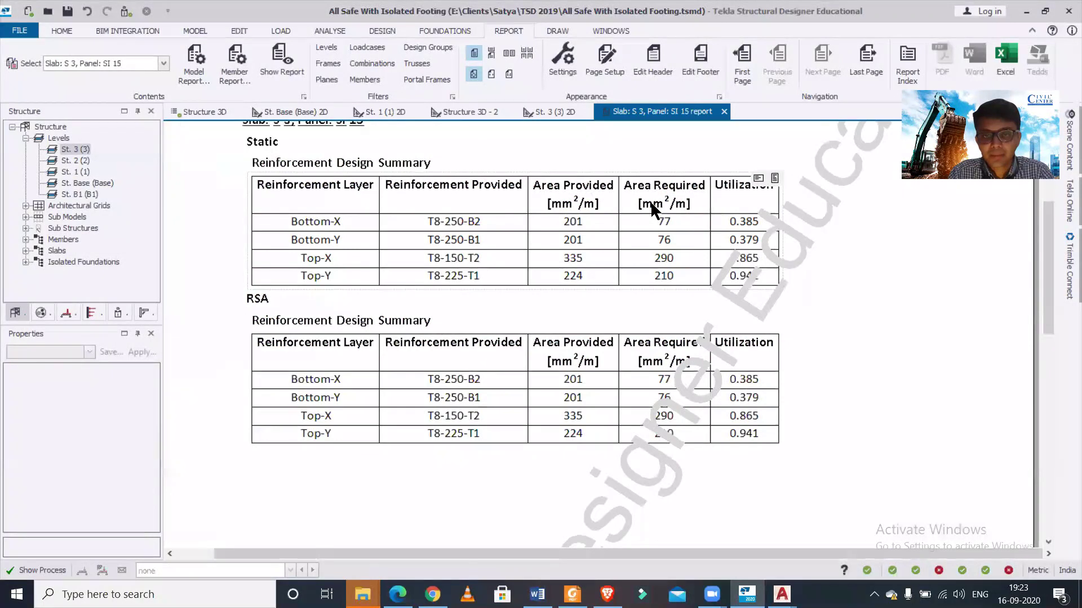
scroll(651, 204, "up", 1, "ctrl")
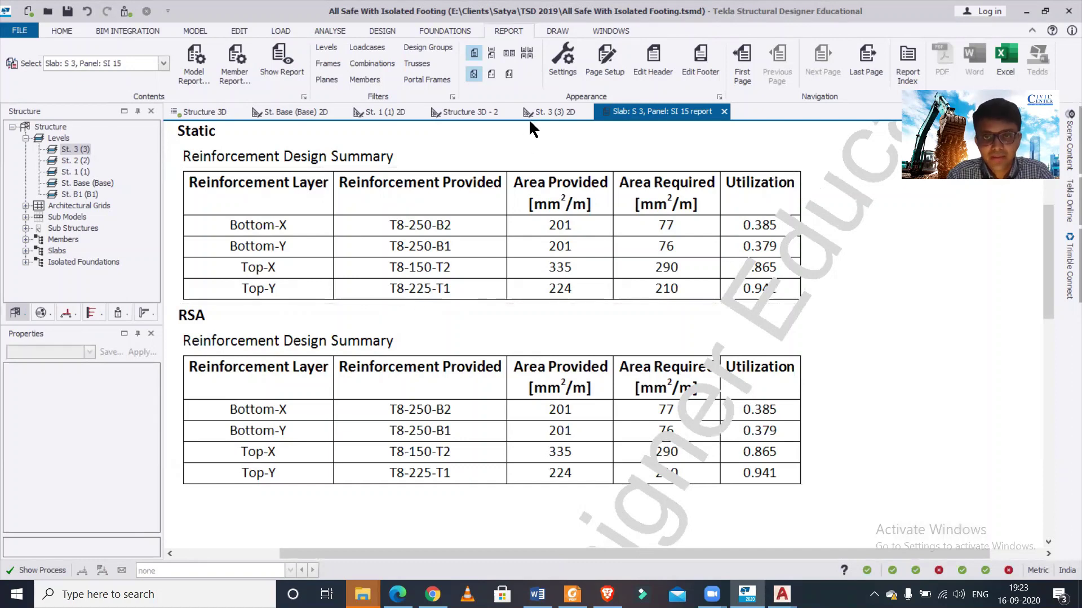
- From the St. 3 plan, export the Slab/Mat Detailing drawing as DXF at 1:100
left_click(540, 107)
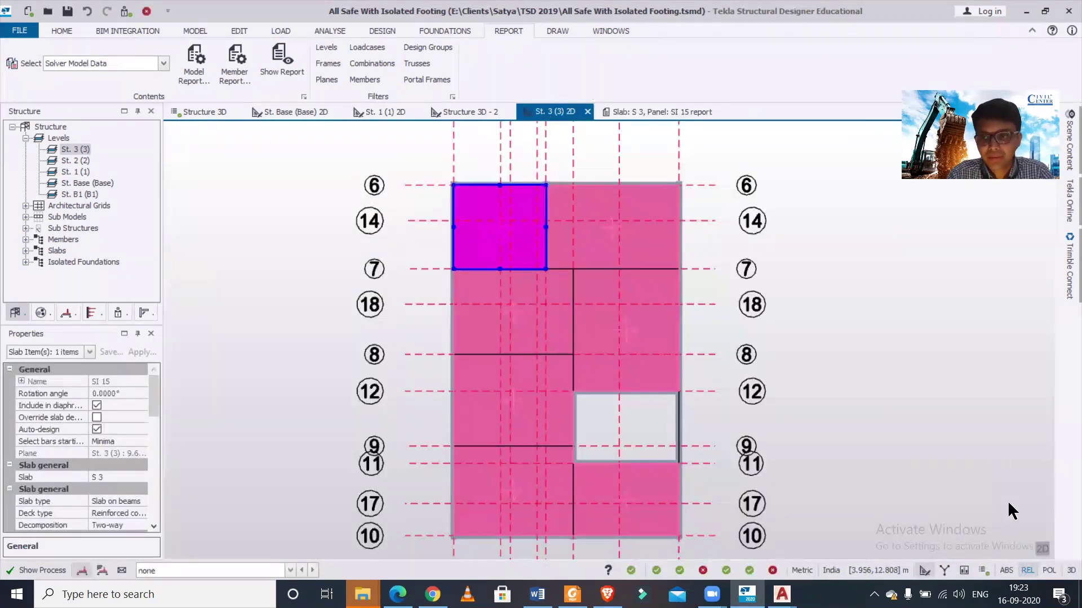
left_click(1043, 555)
left_click(1043, 555)
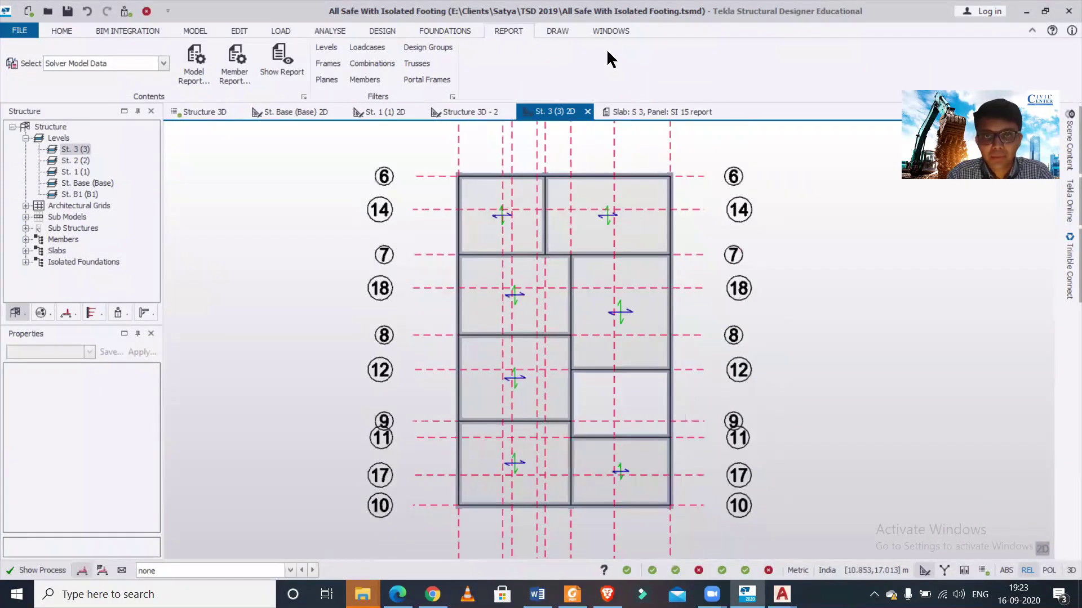
left_click(557, 32)
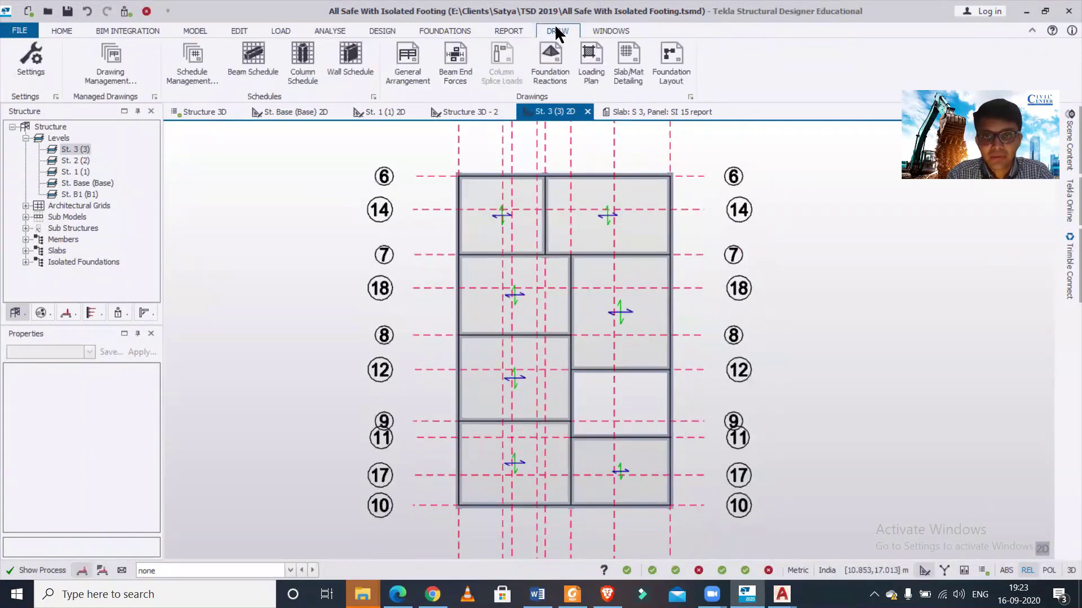
left_click(631, 68)
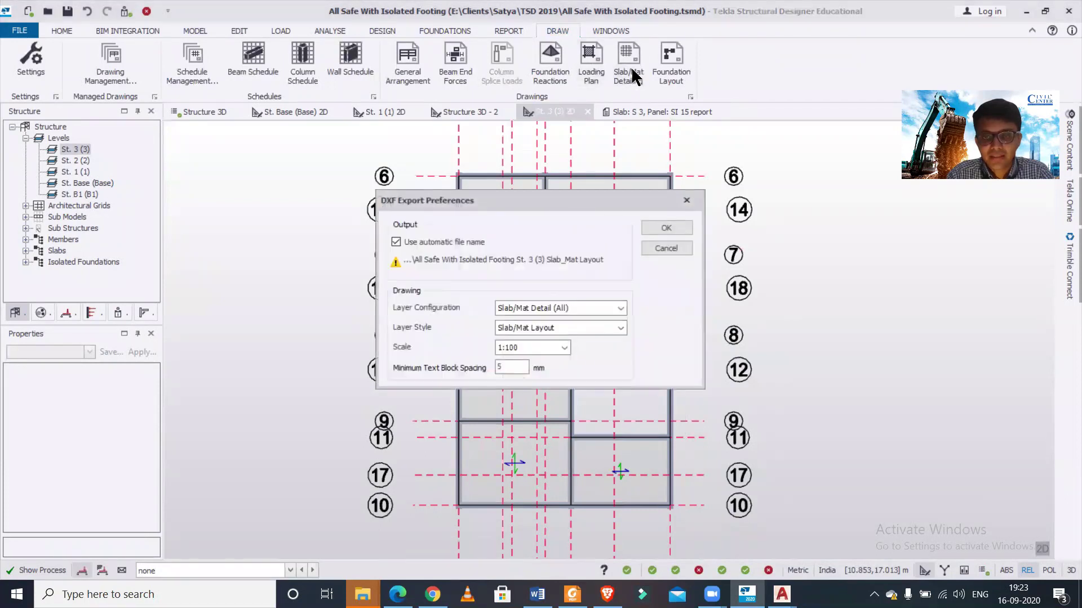
left_click(688, 227)
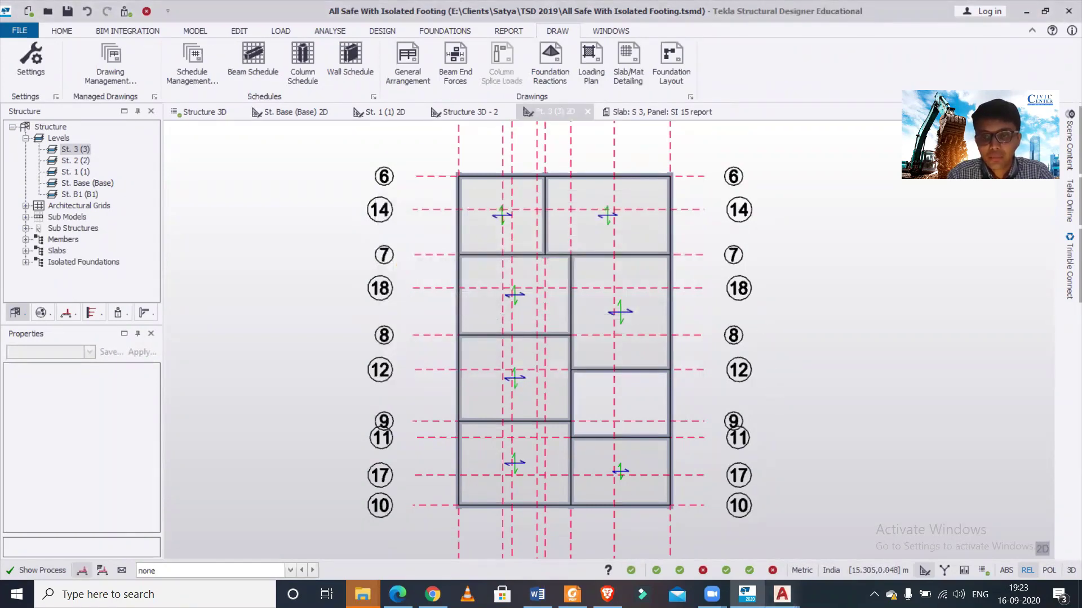
- Bring the Slab_Mat Layout2 drawing forward in AutoCAD, centre slab SI 15 and start a window selection
mouse_move(782, 595)
left_click(824, 563)
scroll(434, 242, "up", 2)
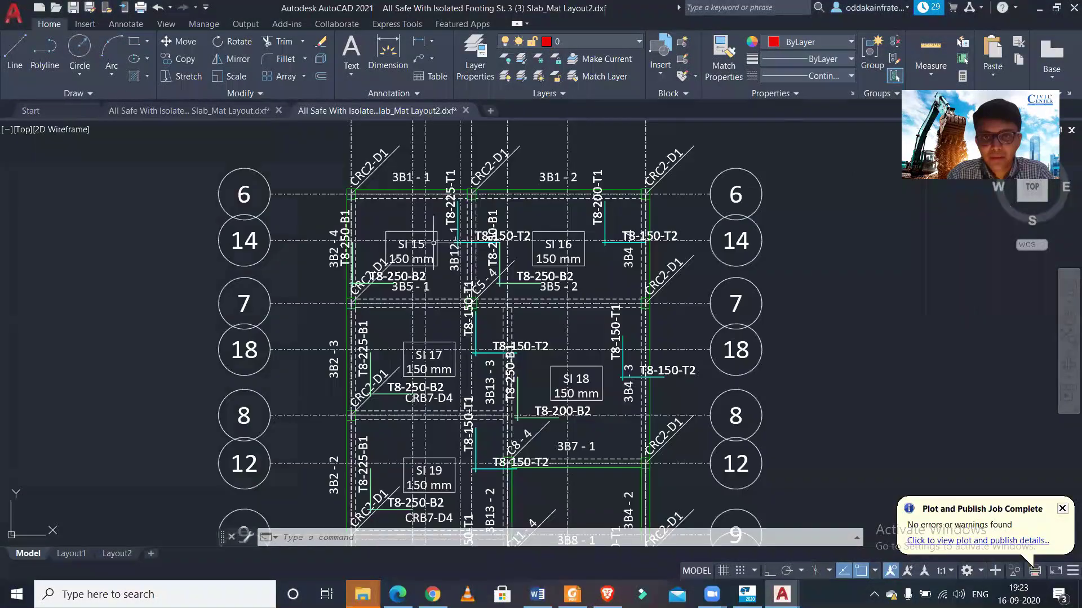
scroll(402, 208, "down", 5)
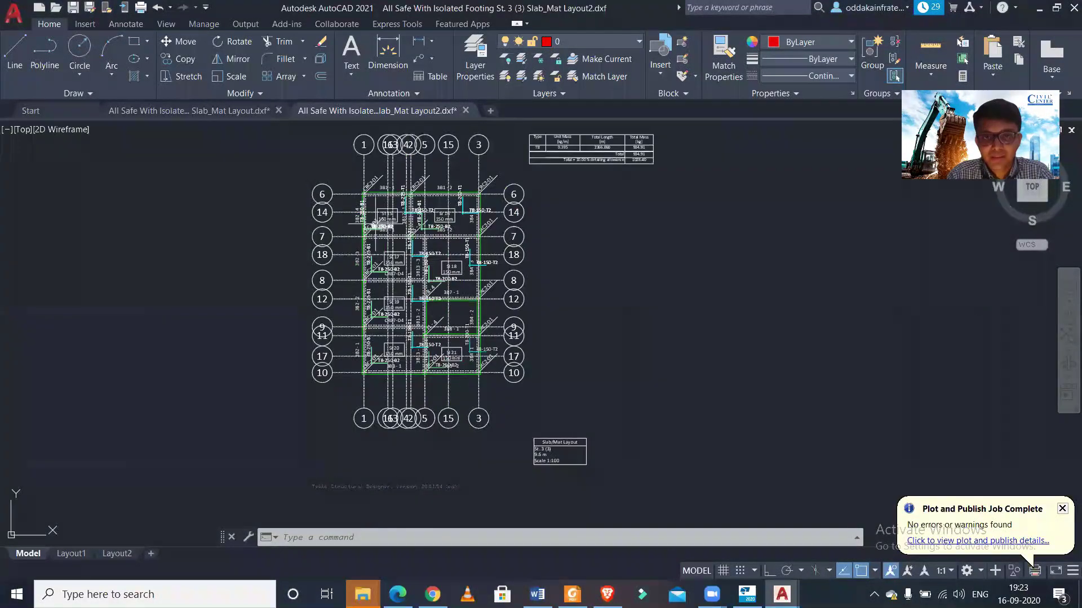
scroll(374, 243, "up", 3)
scroll(379, 222, "up", 2)
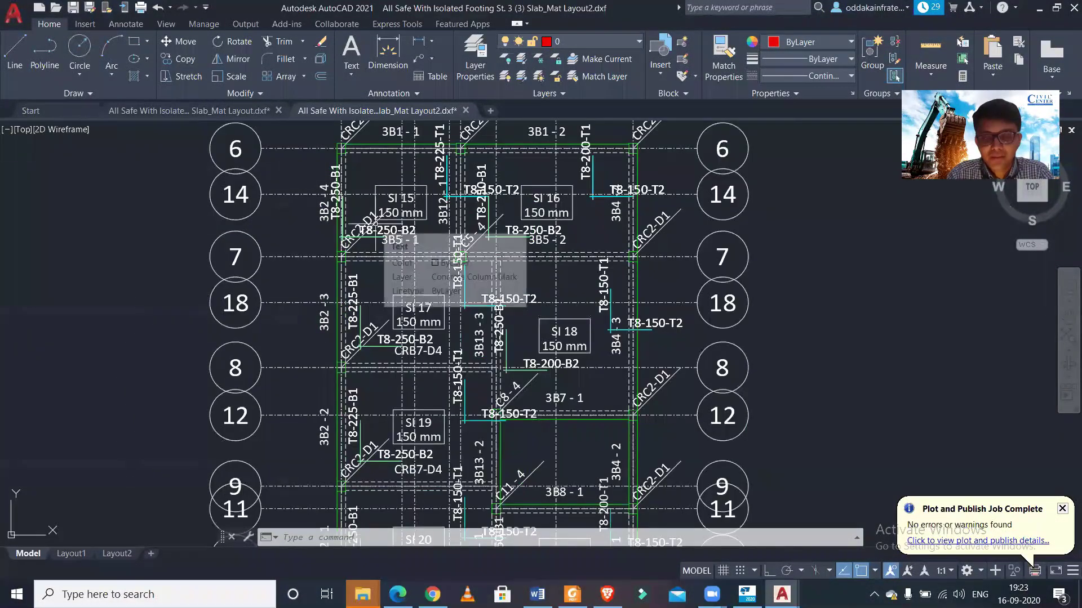
scroll(379, 222, "down", 2)
scroll(378, 222, "up", 2)
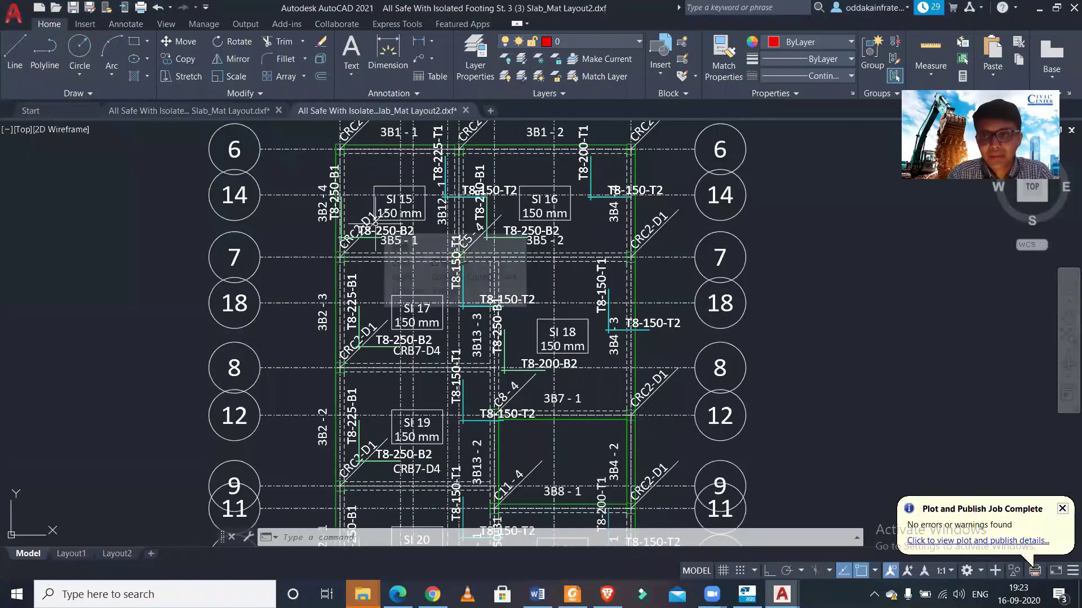
middle_click_drag(379, 222, 407, 281)
left_click(331, 148)
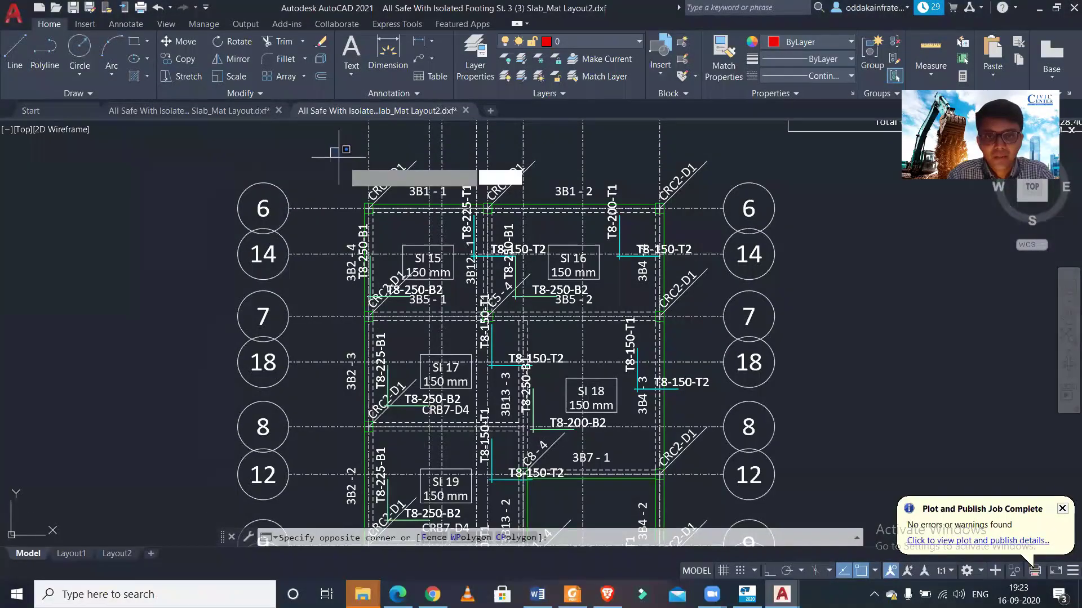
- Copy the selected SI 15 panel objects into empty space beside the layout
left_click(524, 336)
scroll(476, 275, "down", 4)
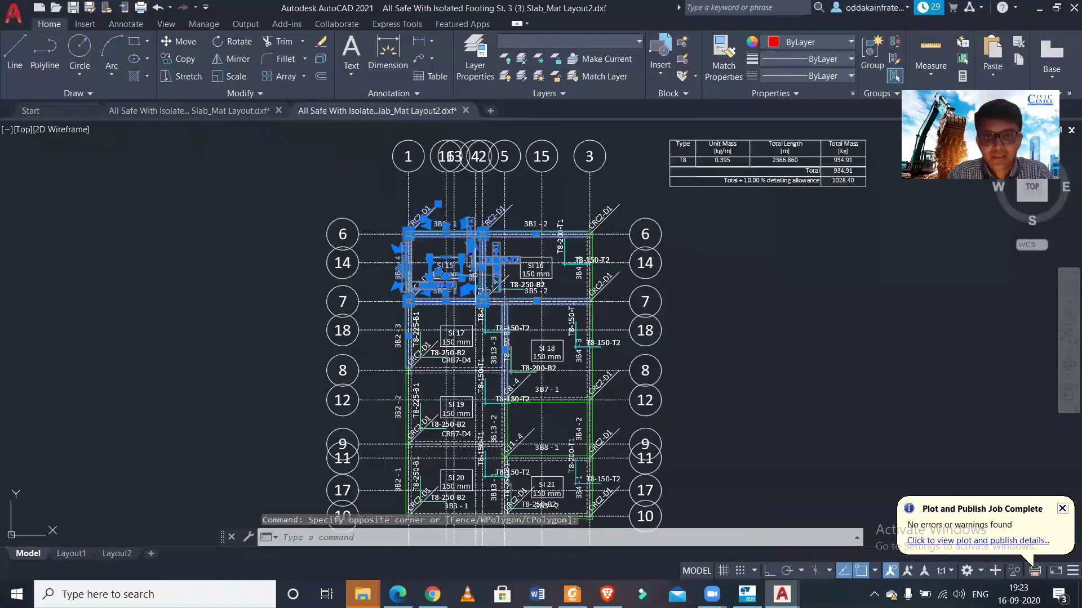
scroll(475, 276, "up", 2)
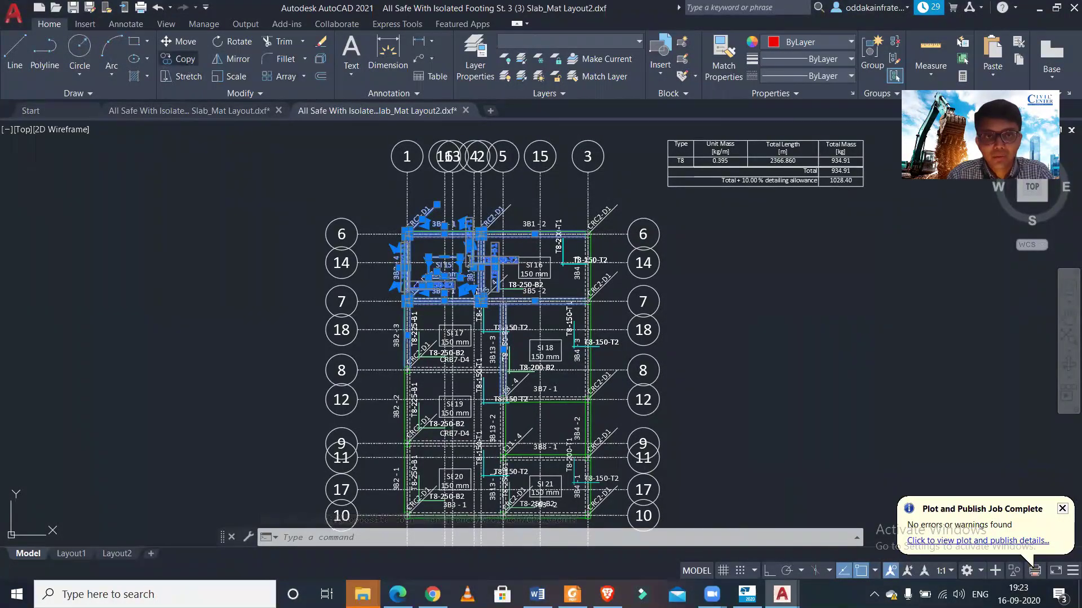
left_click(181, 59)
left_click(270, 332)
middle_click_drag(178, 333, 258, 345)
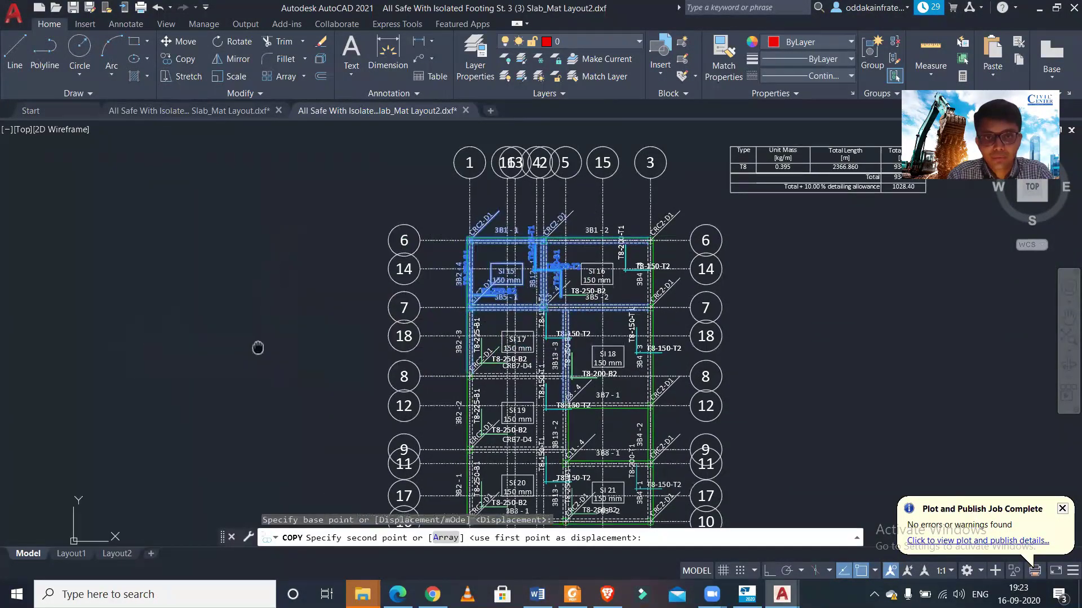
scroll(184, 343, "up", 3)
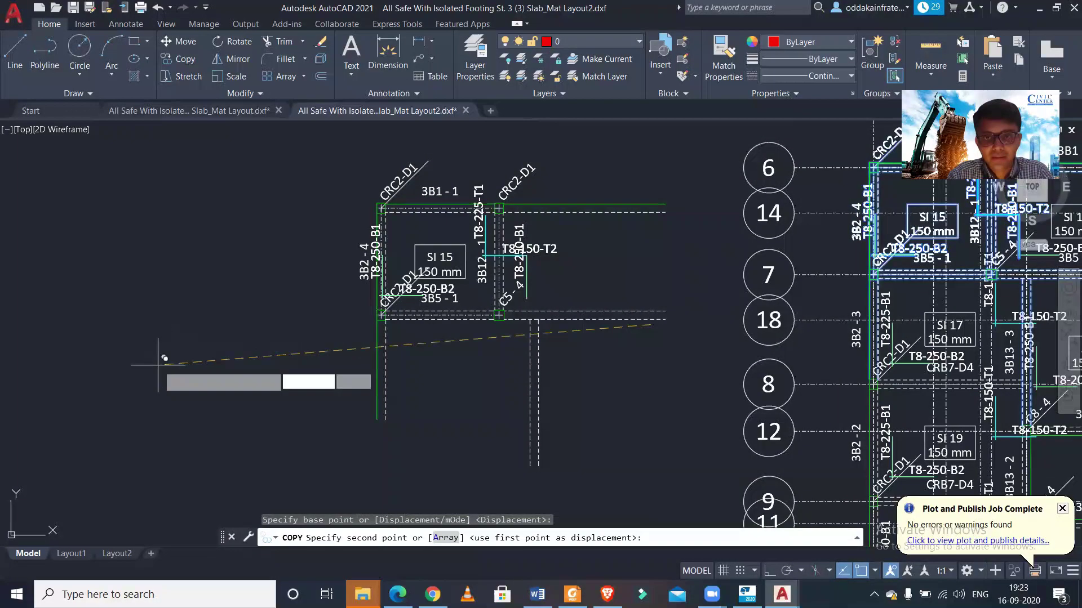
left_click(164, 357)
key("Escape")
- Erase the overlapping T8-250-B1 and C5 labels from the copy
scroll(560, 249, "up", 2)
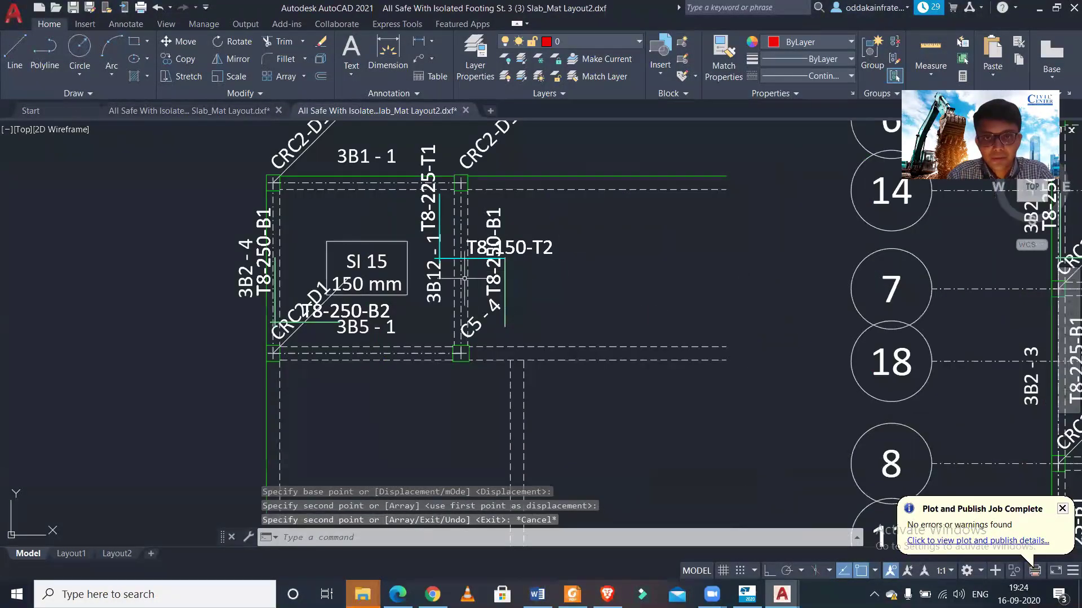
scroll(474, 265, "up", 2)
left_click(570, 348)
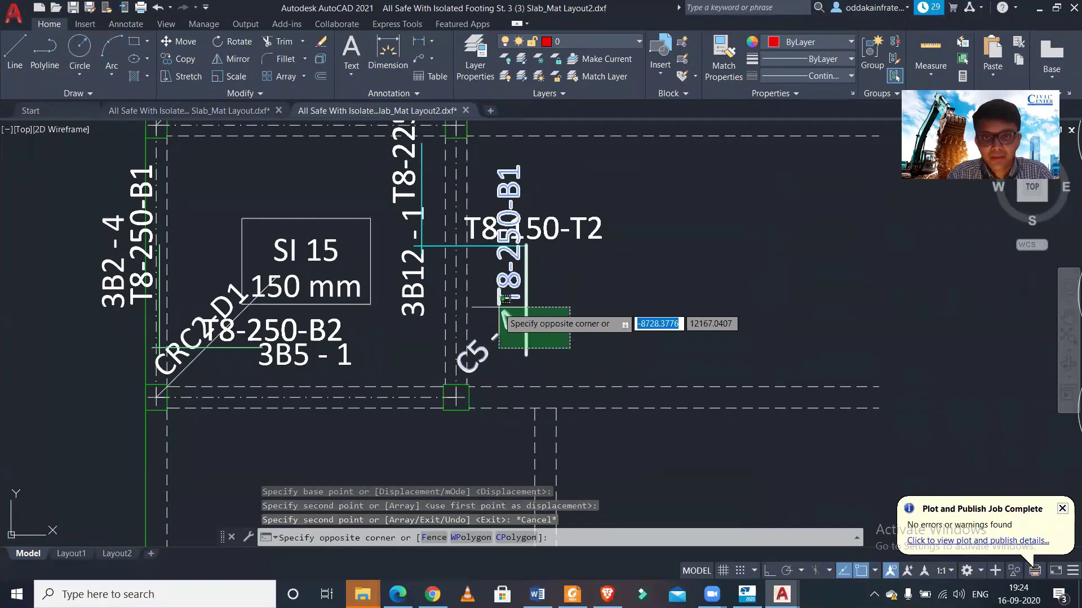
left_click(467, 314)
key("Delete")
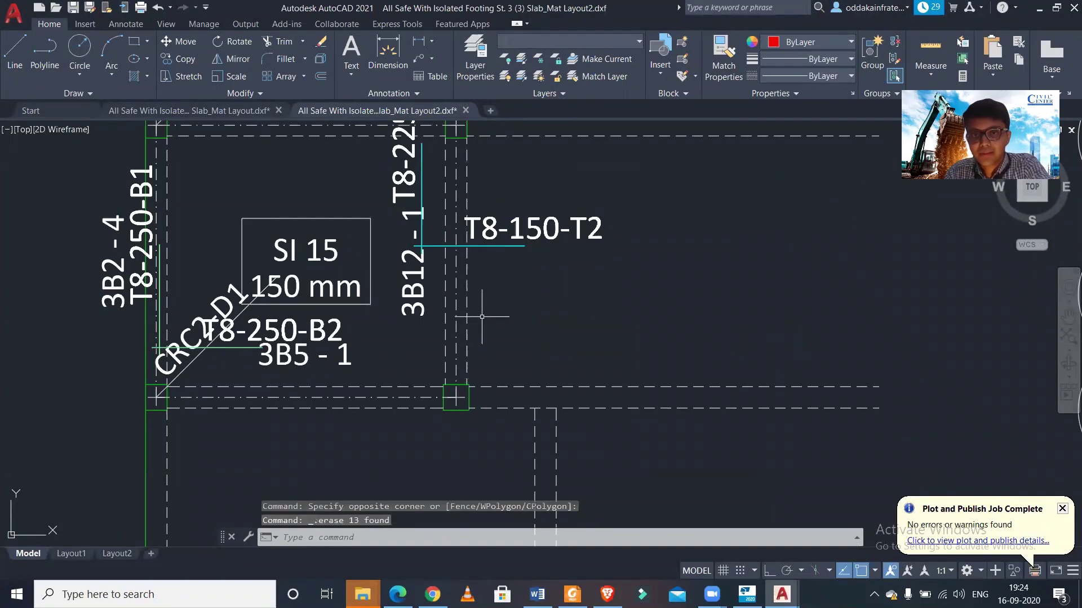
- Erase the CRC2-D1 leader label and the 3B1 - 1, 3B2 - 4 and 3B5 - 1 beam labels
middle_click_drag(415, 248, 452, 410)
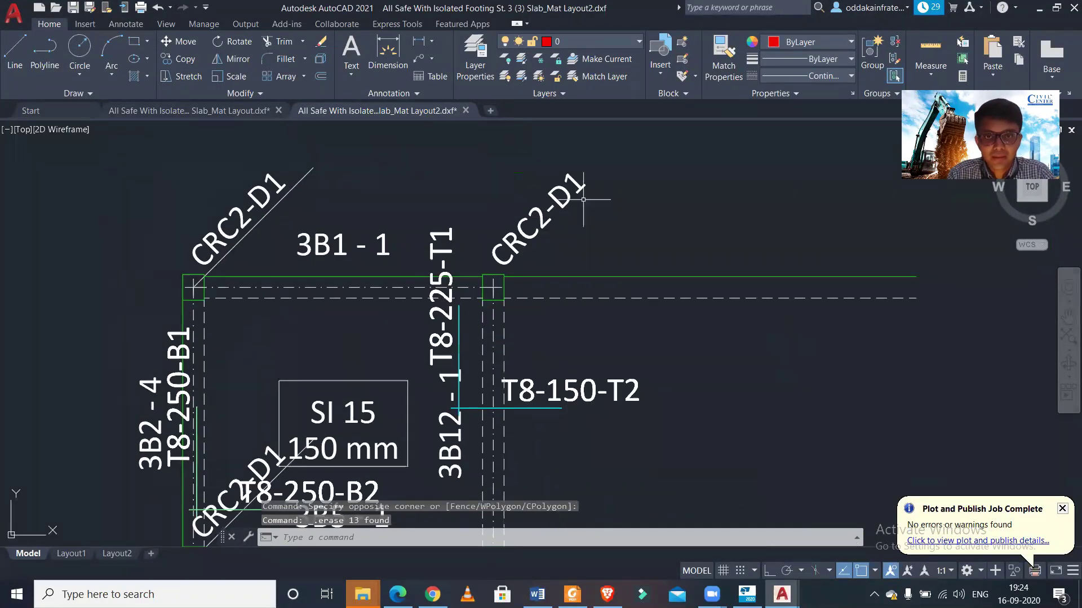
left_click(560, 177)
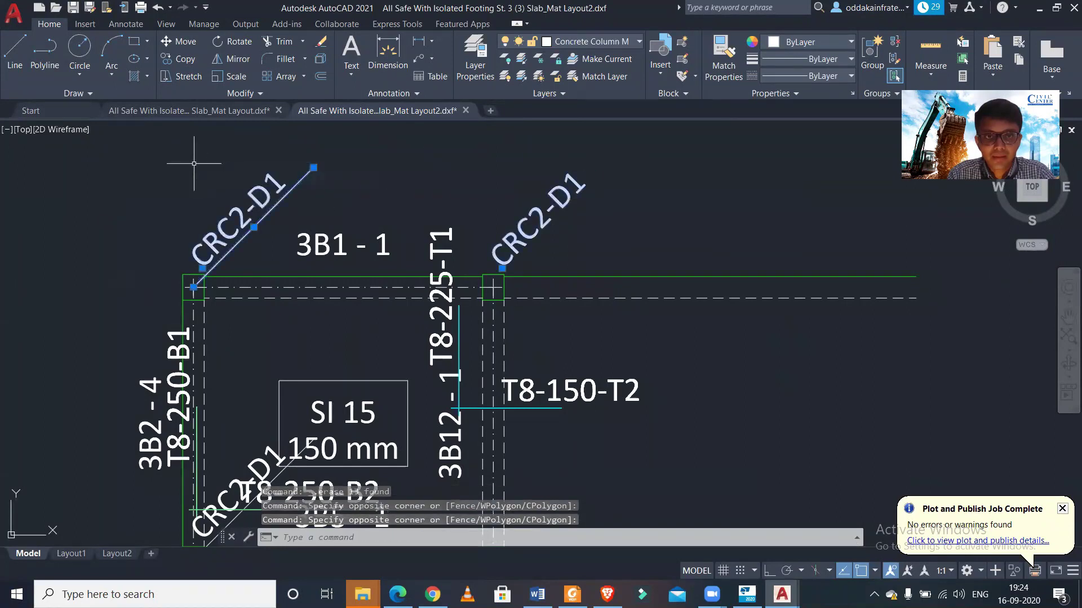
left_click(367, 265)
left_click(203, 181)
scroll(181, 225, "down", 2)
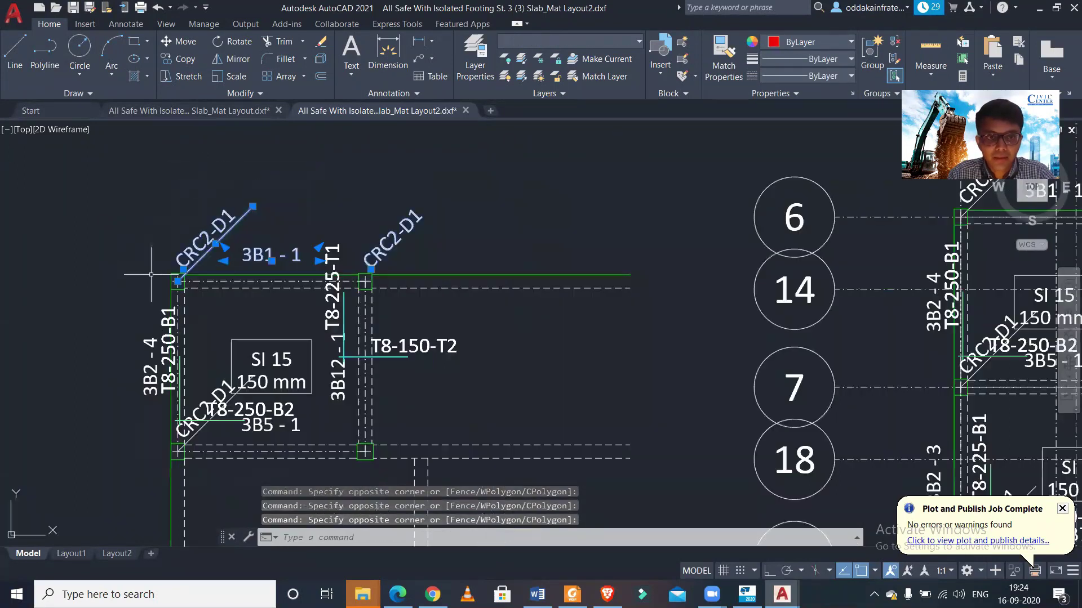
scroll(152, 279, "up", 5)
left_click(161, 294)
scroll(345, 359, "down", 2)
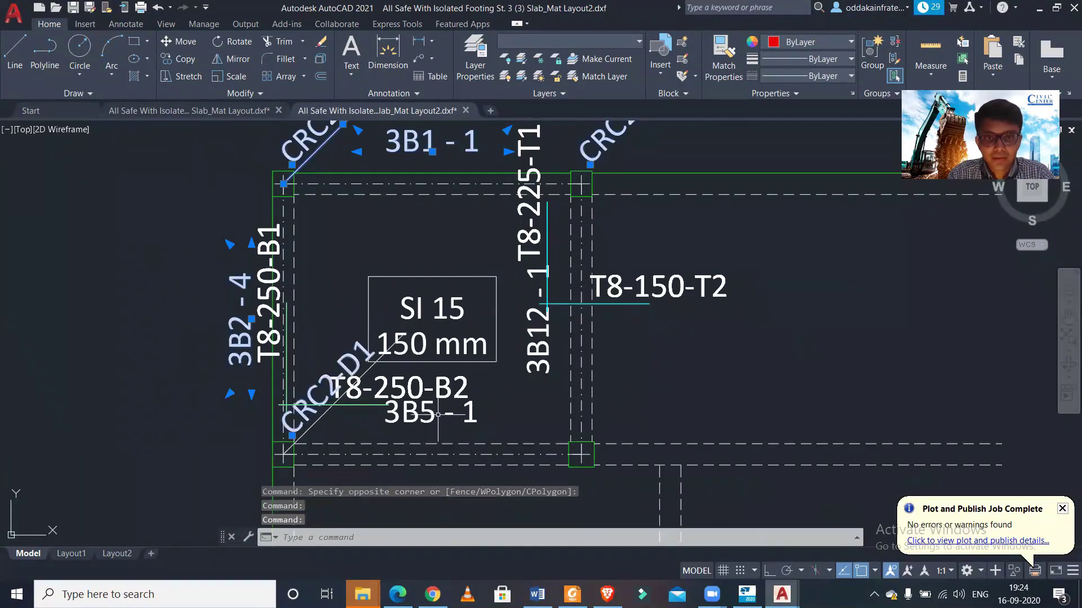
scroll(479, 426, "up", 4)
left_click(502, 420)
left_click(272, 399)
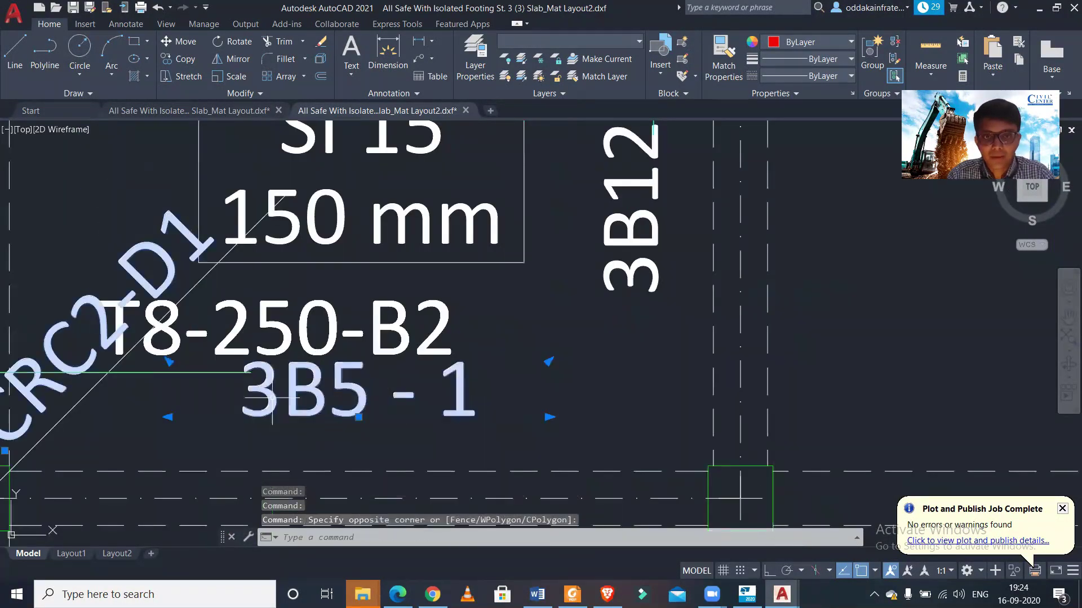
key("Delete")
- Erase the leftover diagonal leader line from the copied panel
scroll(276, 375, "down", 3)
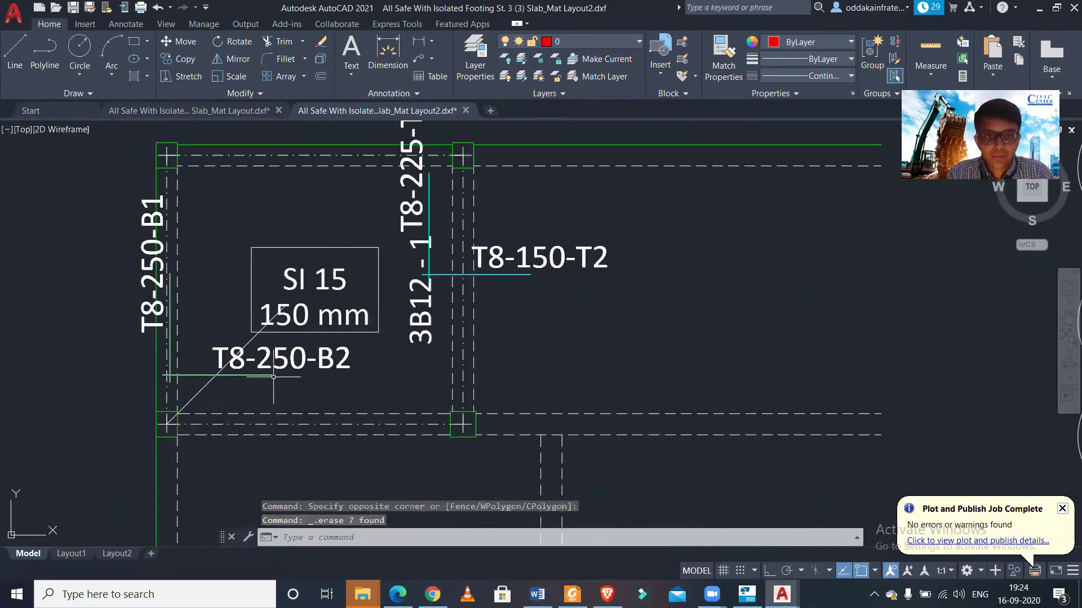
scroll(206, 399, "up", 2)
left_click(148, 437)
left_click(202, 394)
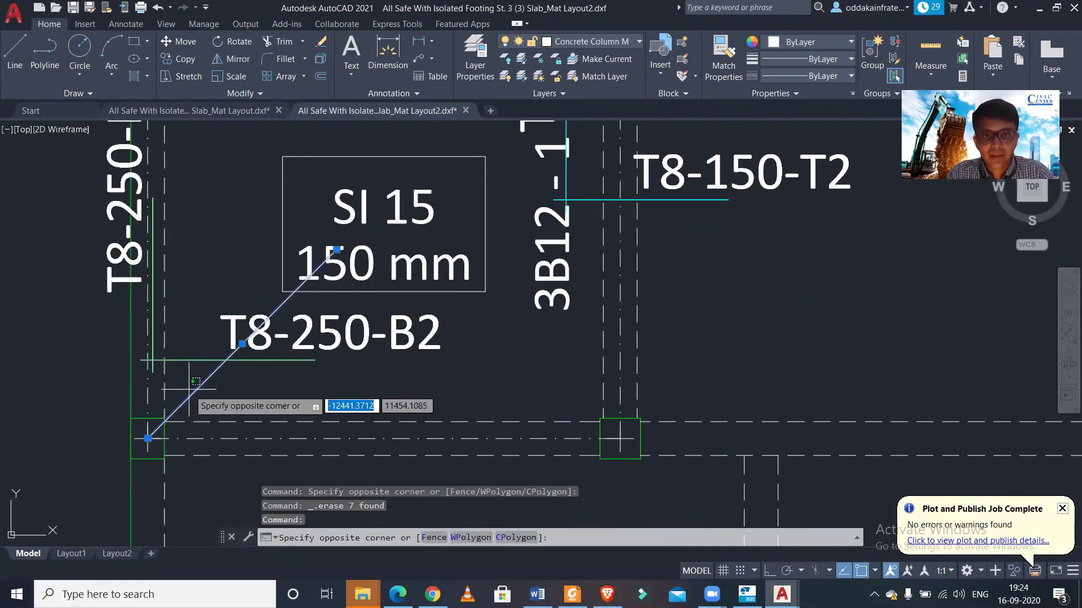
left_click(234, 387)
key("Delete")
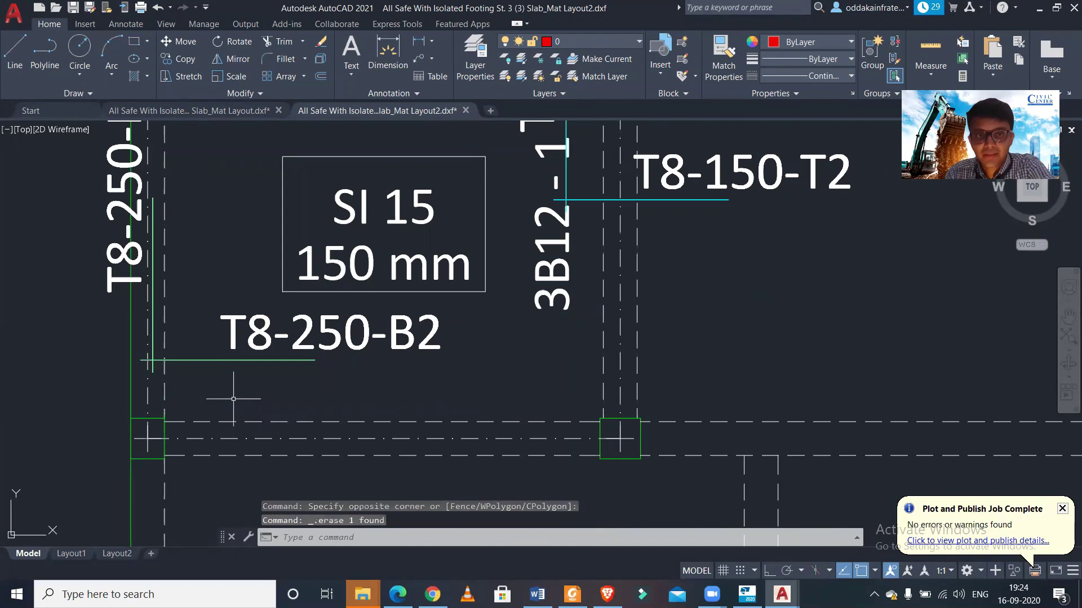
scroll(253, 379, "down", 2)
scroll(254, 380, "down", 1)
scroll(243, 349, "up", 2)
scroll(237, 338, "down", 2)
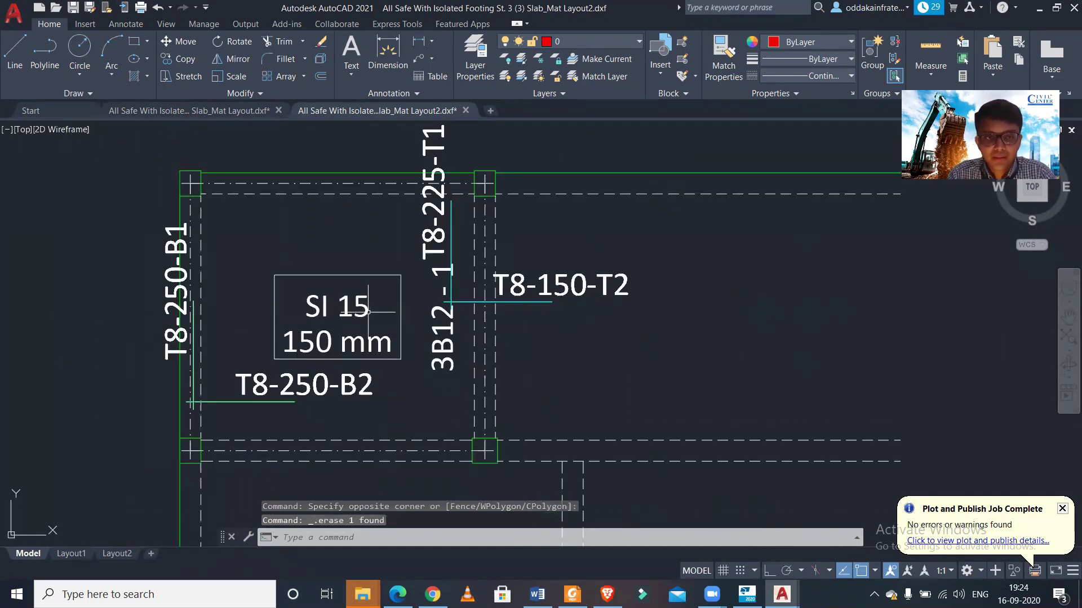
scroll(232, 321, "up", 1)
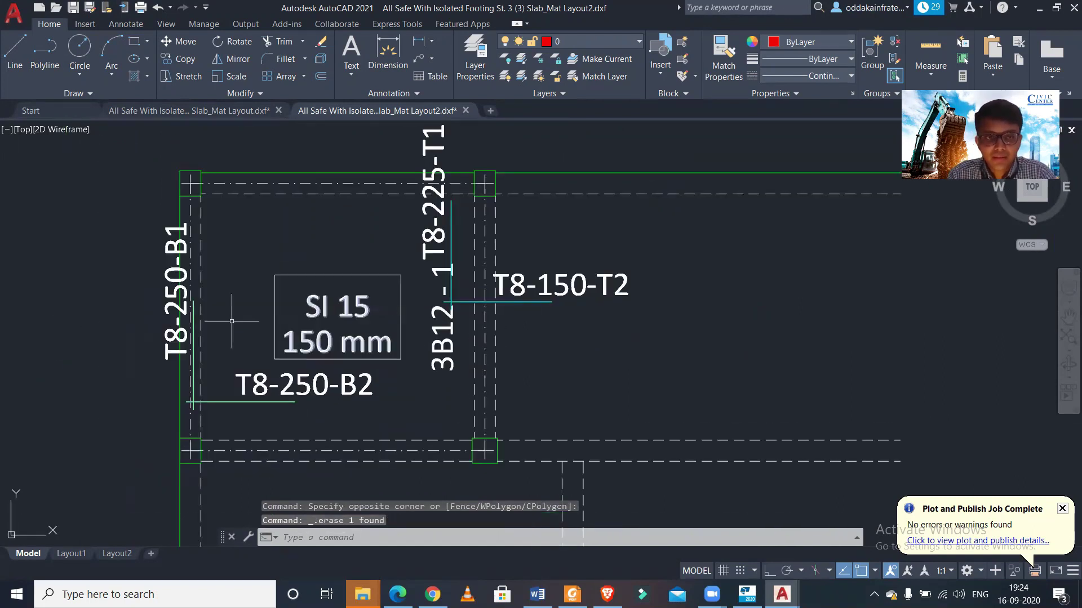
- Move the vertical T8-250-B1 label inside the panel and erase the leftover duplicate
left_click(163, 305)
type("M")
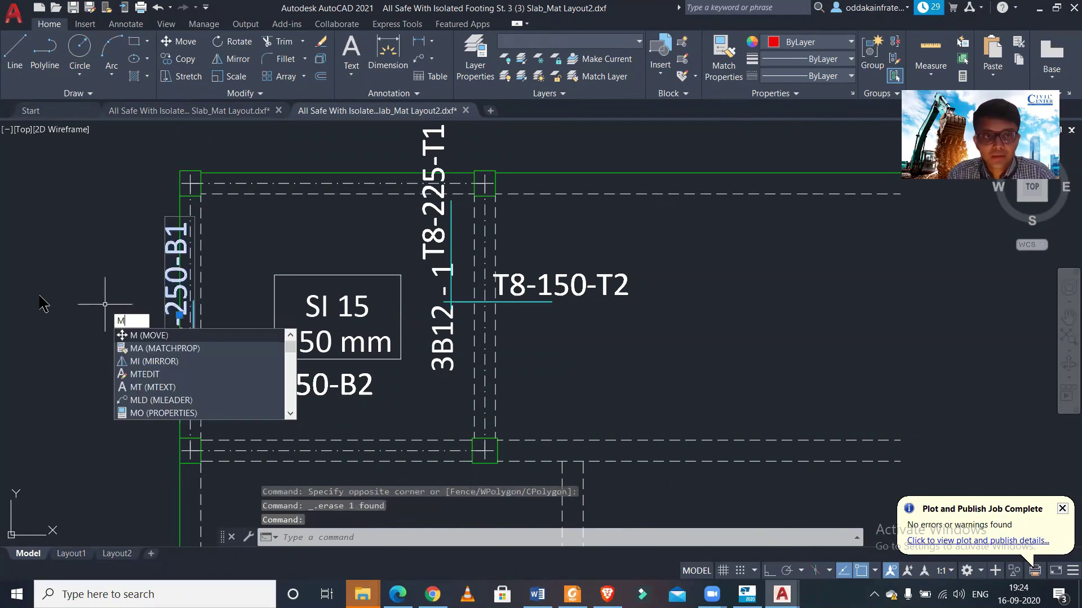
key("Return")
left_click(40, 297)
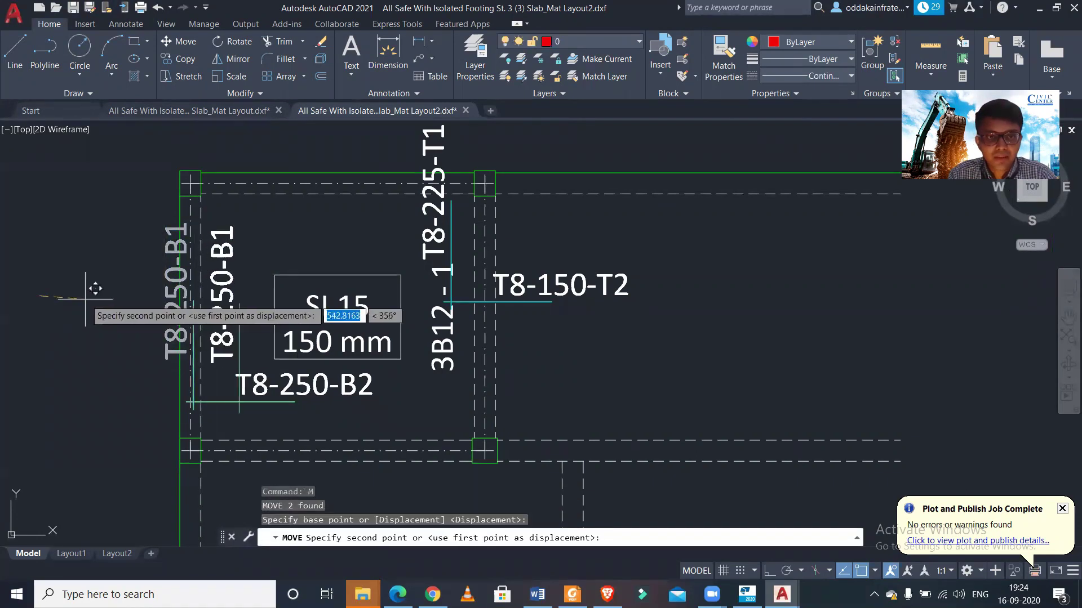
left_click(96, 262)
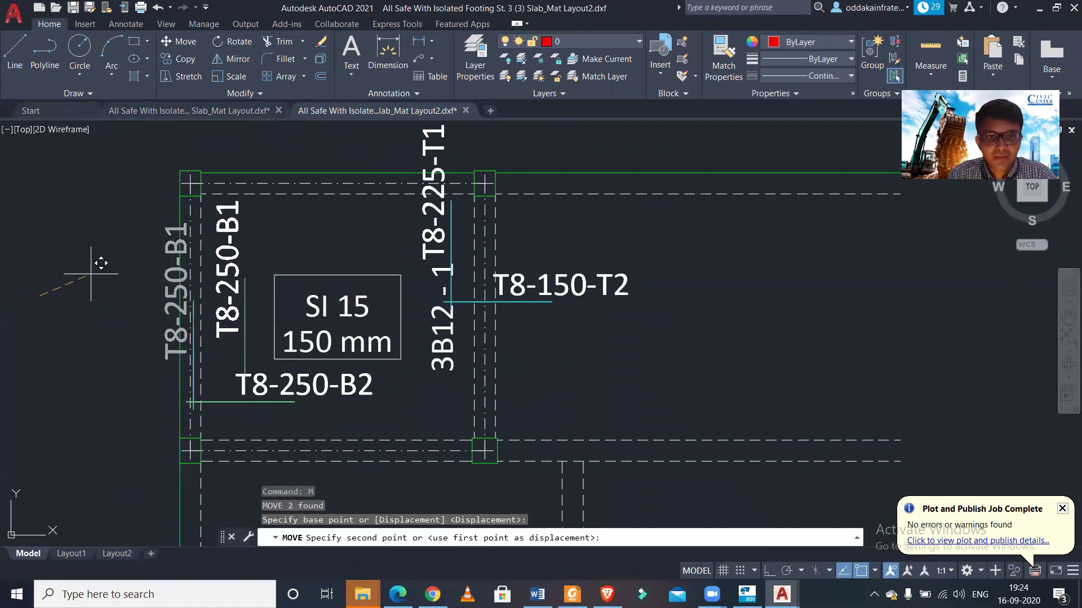
left_click(169, 305)
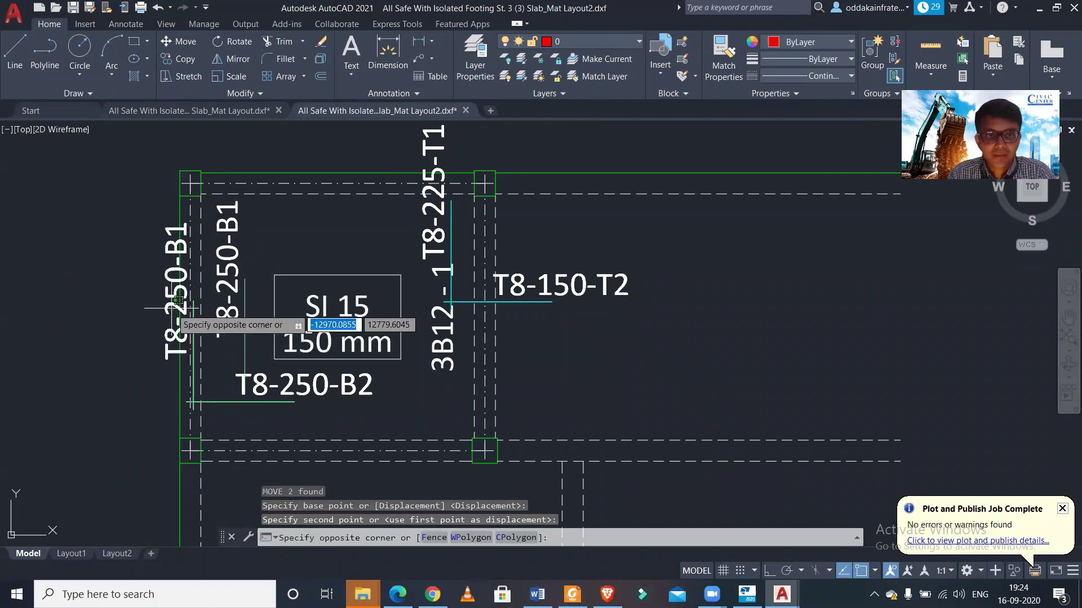
left_click(149, 338)
key("Delete")
- Delete the 3B12 - 1 beam label from the panel
mouse_move(186, 338)
middle_mouse_down()
mouse_move(116, 346)
mouse_move(128, 356)
middle_mouse_up()
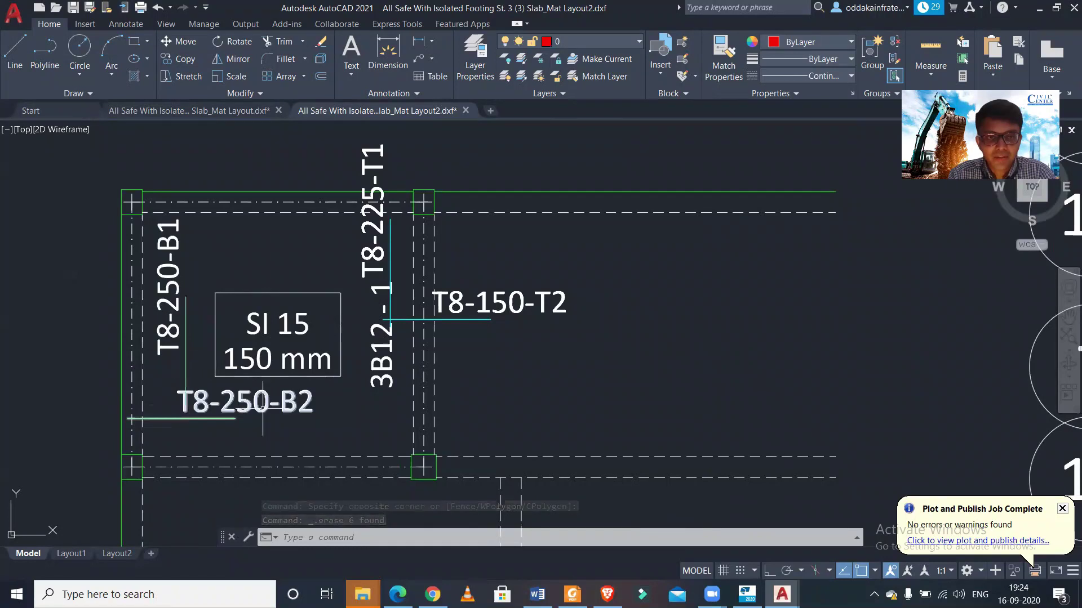
scroll(197, 219, "up", 1)
scroll(163, 286, "down", 1)
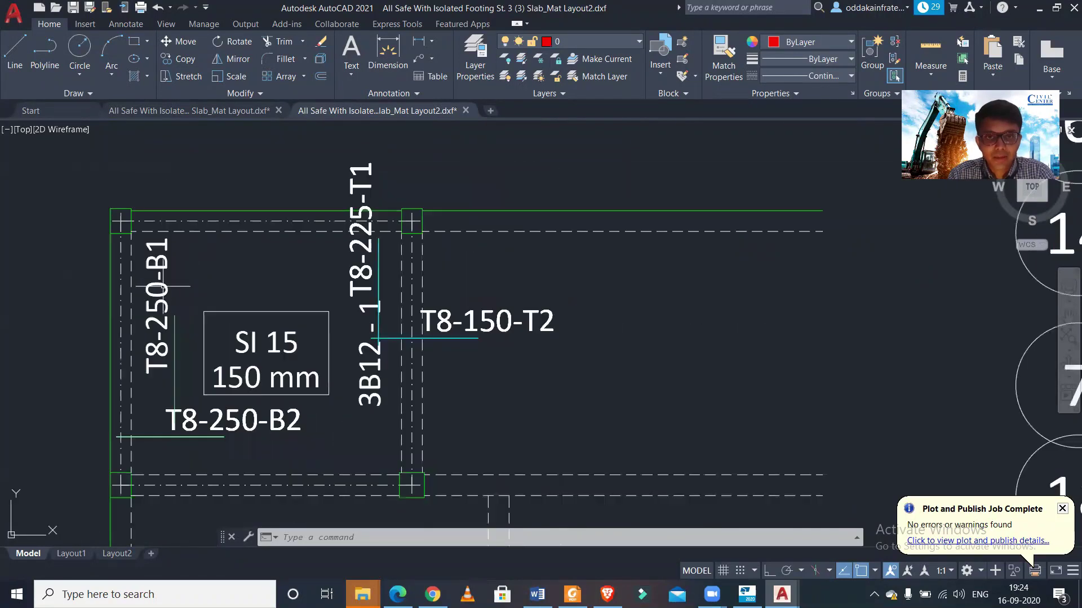
left_click(375, 356)
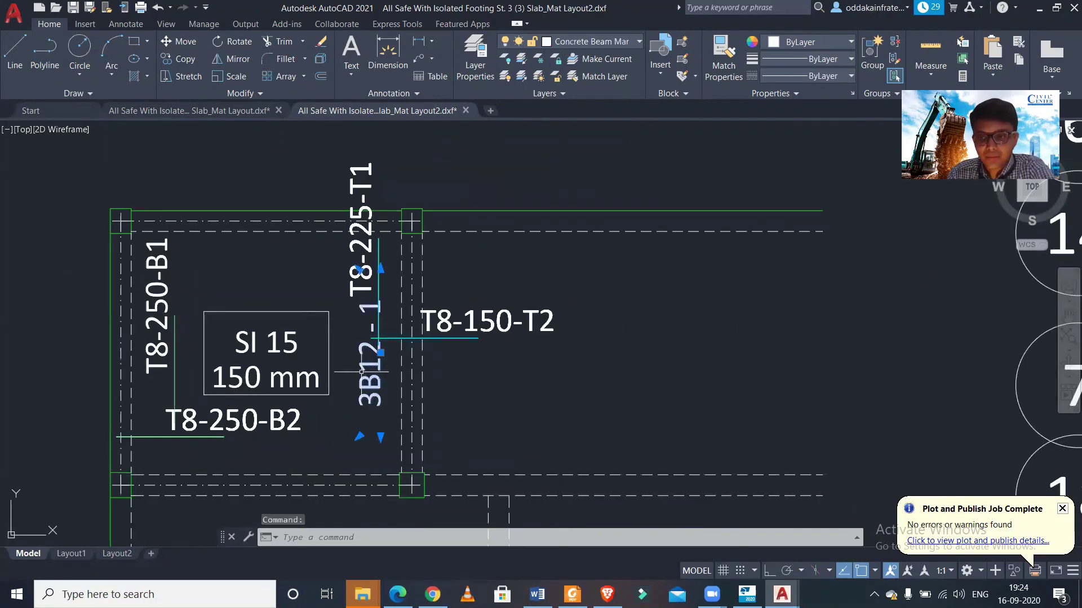
key("Delete")
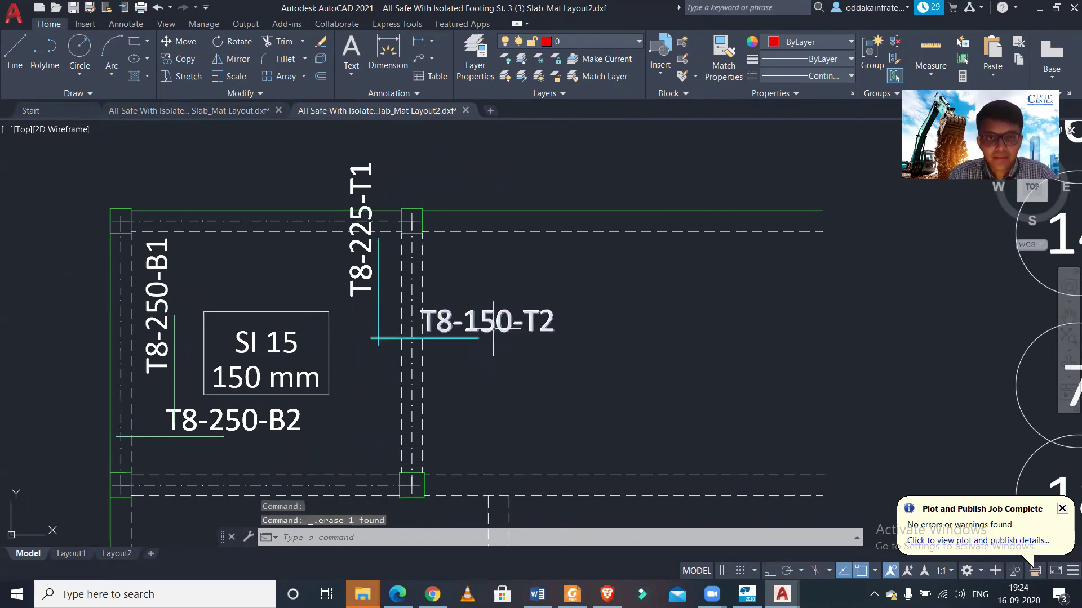
- Move the T8-150-T2 label and its leader beside the SI 15 box with M
left_click(554, 371)
left_click(484, 315)
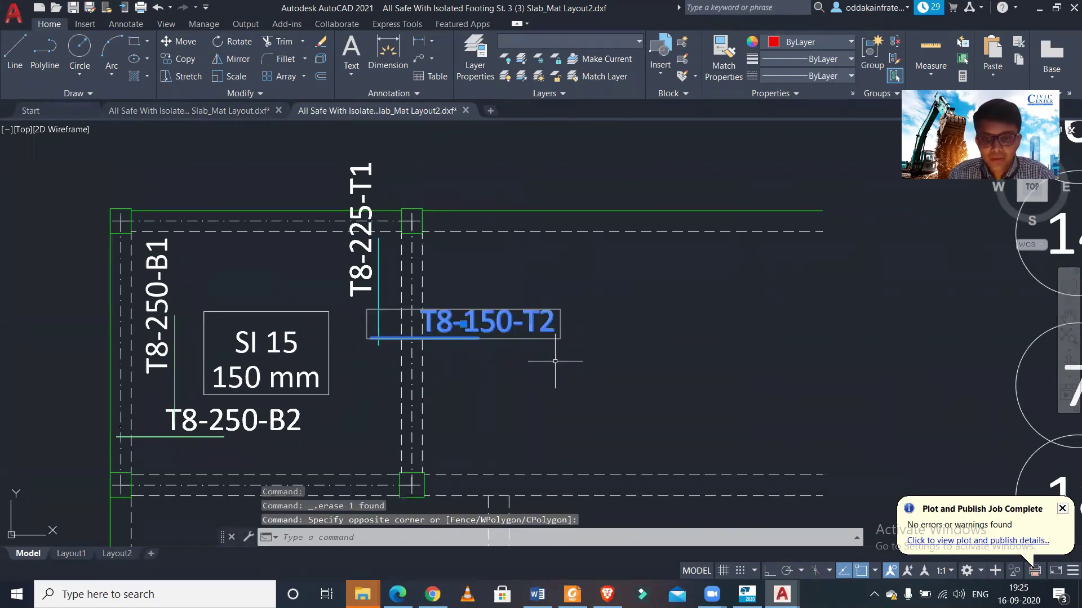
type("M")
key("Return")
left_click(640, 384)
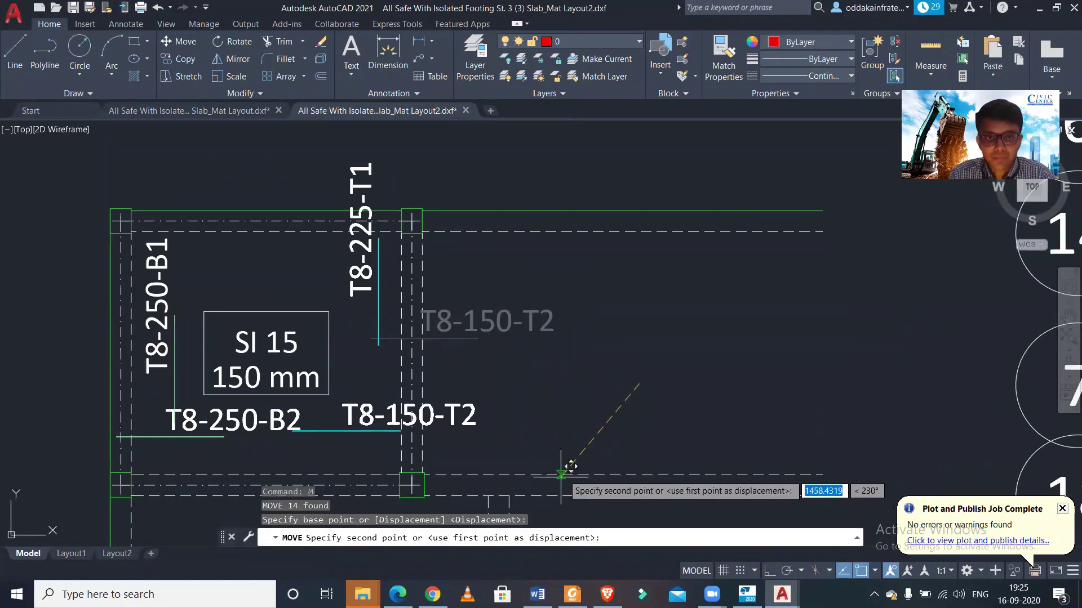
left_click(569, 376)
scroll(438, 345, "up", 2)
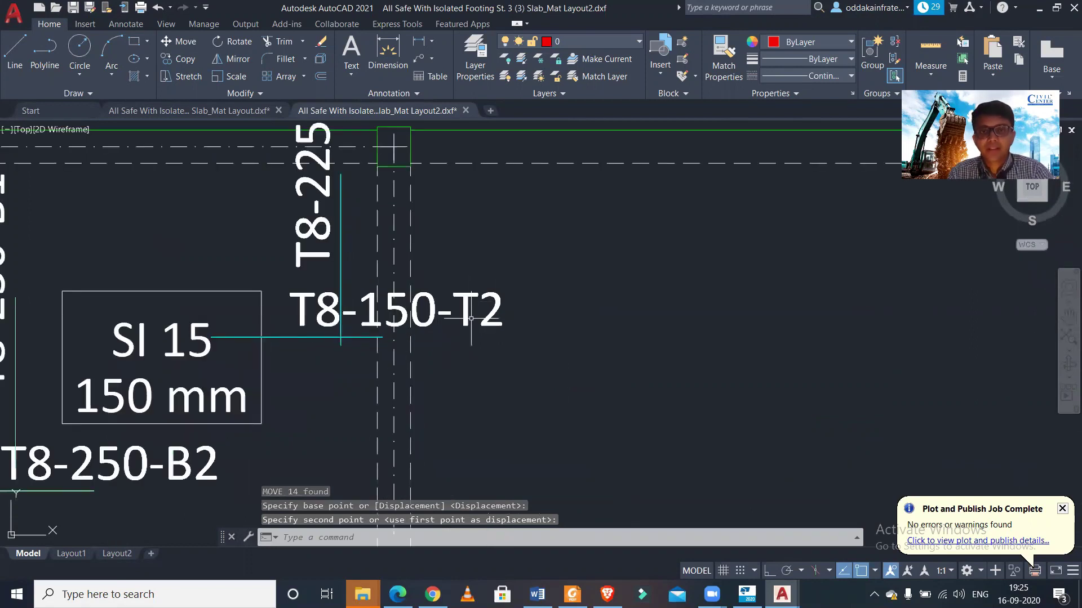
scroll(332, 318, "down", 4)
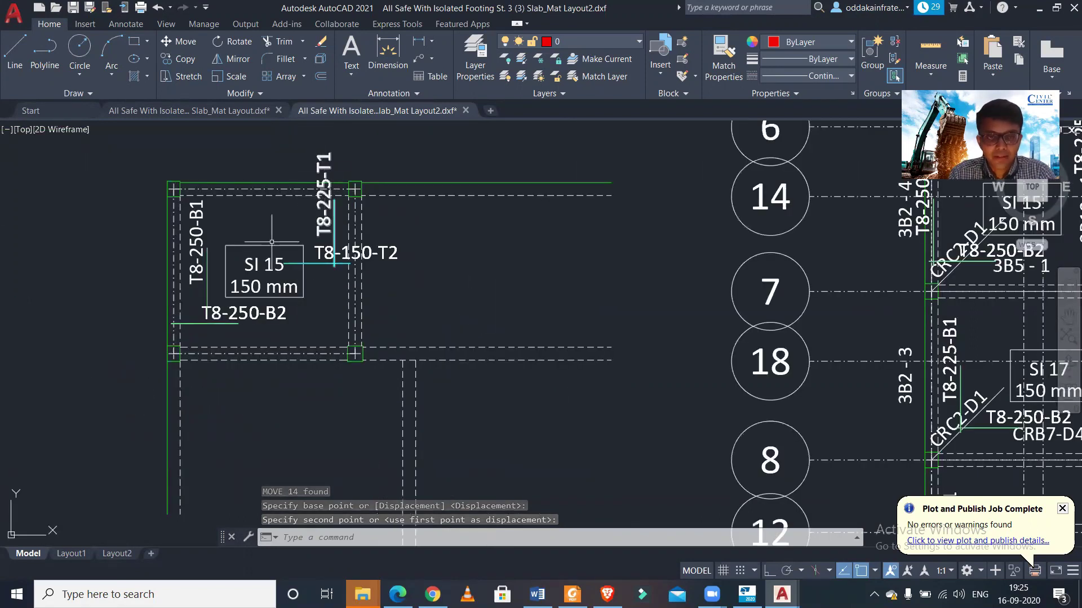
scroll(253, 250, "up", 2)
middle_click_drag(253, 250, 299, 259)
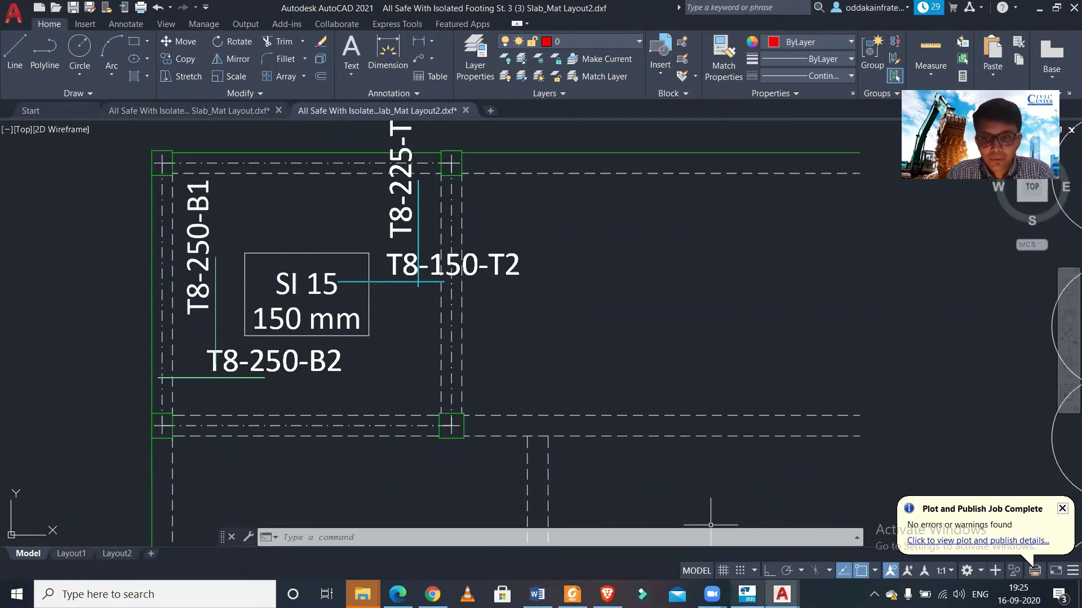
- Show Tekla's 'Slab: S 3, Panel: SI 15' report beside the four T8 callouts
key("alt+Tab")
left_click(622, 113)
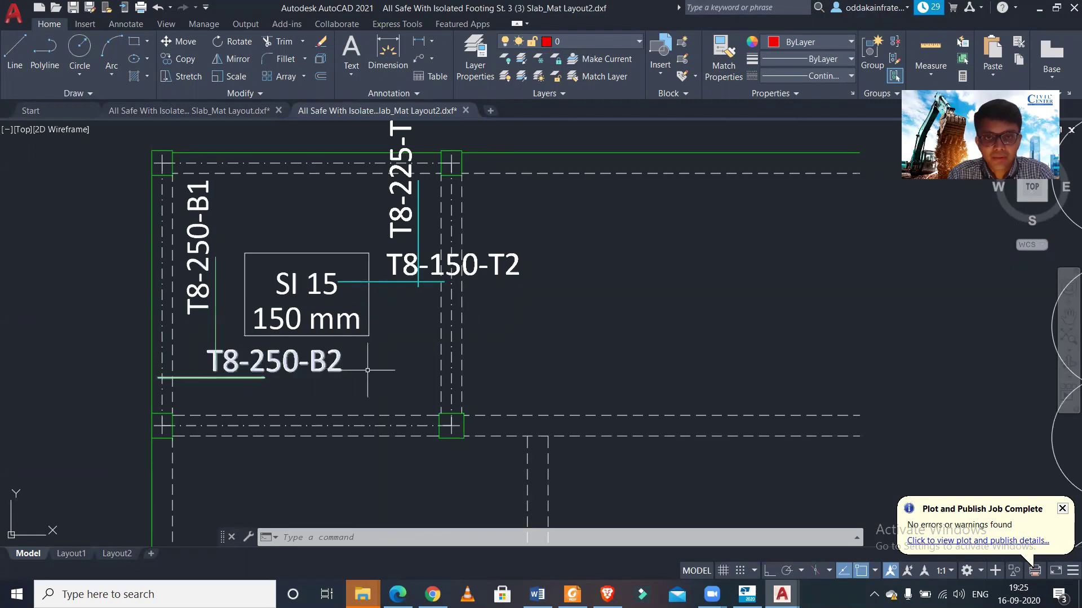
middle_click_drag(367, 214, 360, 273)
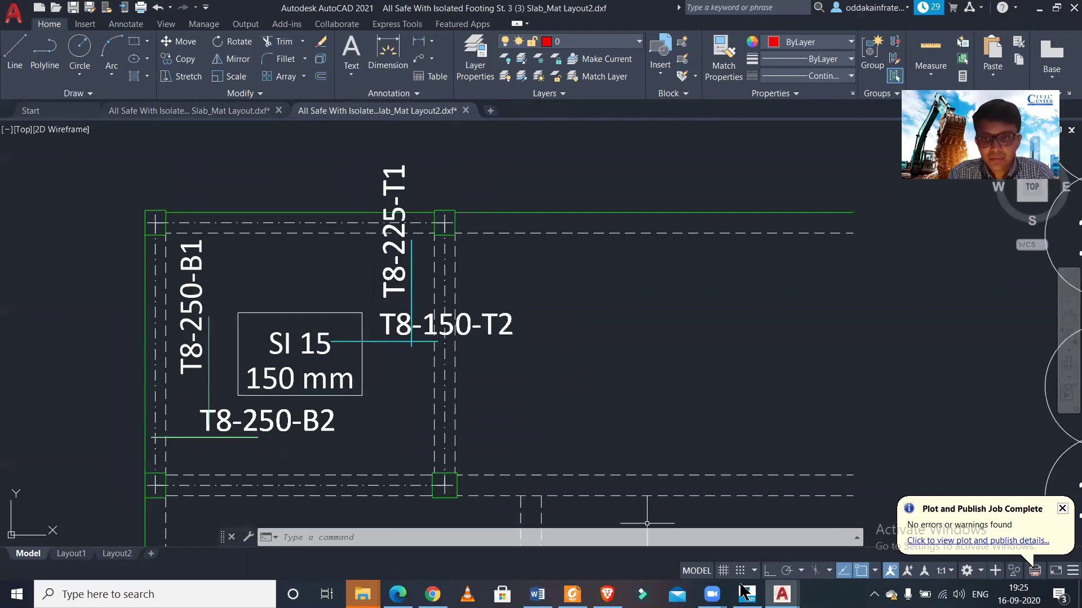
mouse_move(747, 595)
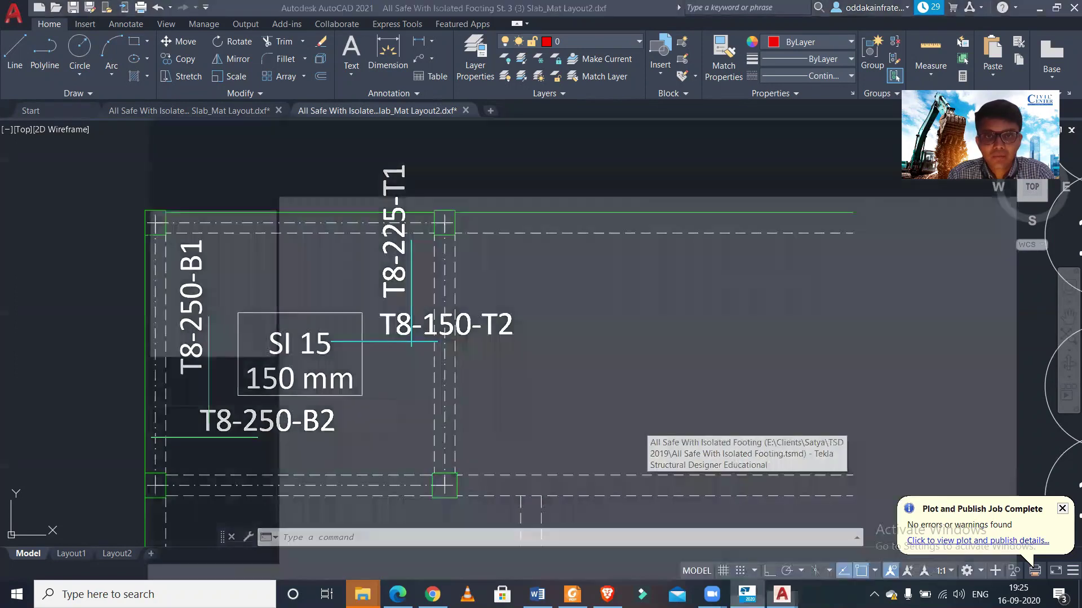
left_click(746, 536)
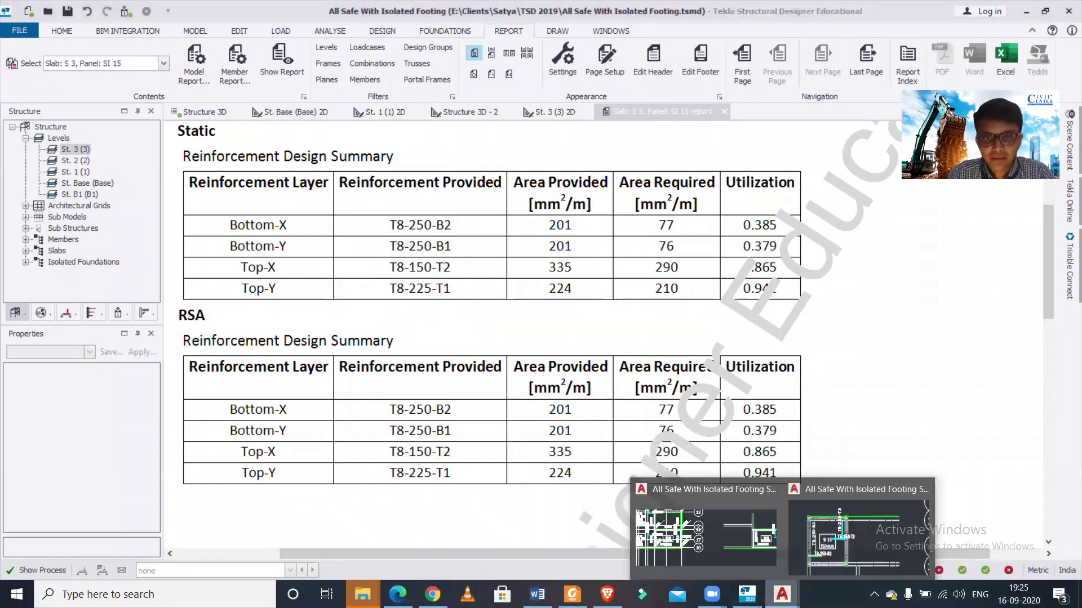
- Go back to the AutoCAD Slab_Mat Layout2.dxf drawing after checking the summary
left_click(782, 594)
left_click(860, 535)
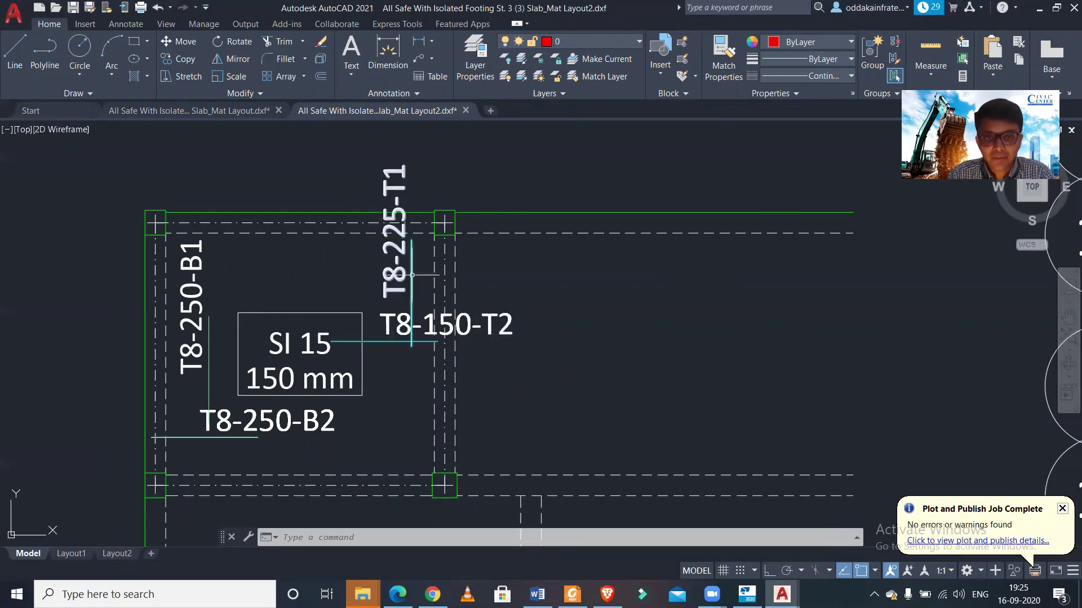
- Pan and zoom so the SI 15 copy with its four T8 callouts sits beside the St. 3 layout
scroll(428, 276, "down", 2)
scroll(414, 298, "up", 2)
scroll(309, 352, "down", 2)
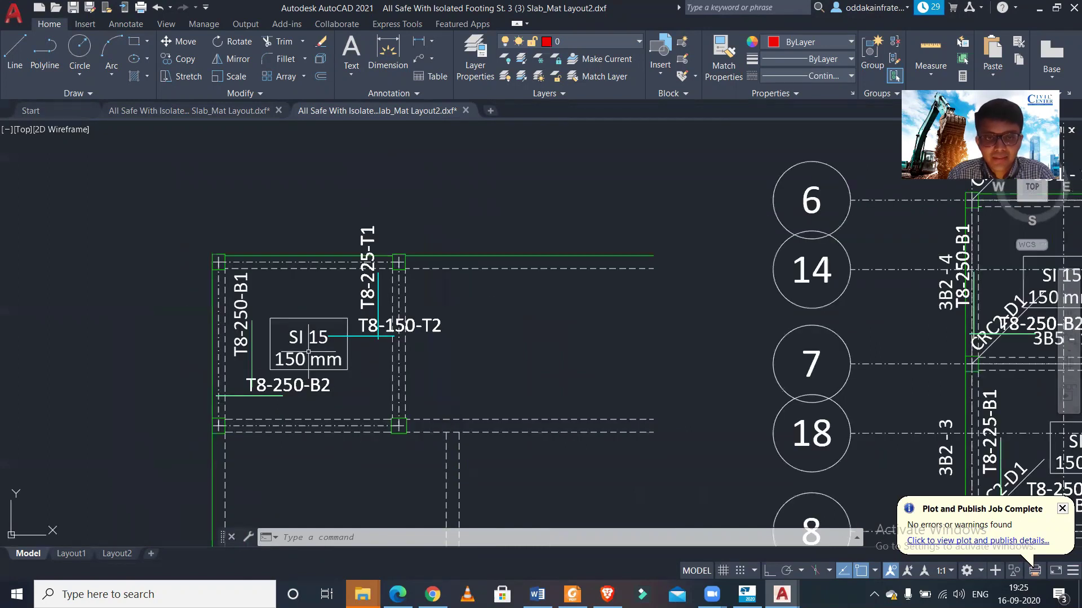
scroll(291, 365, "up", 2)
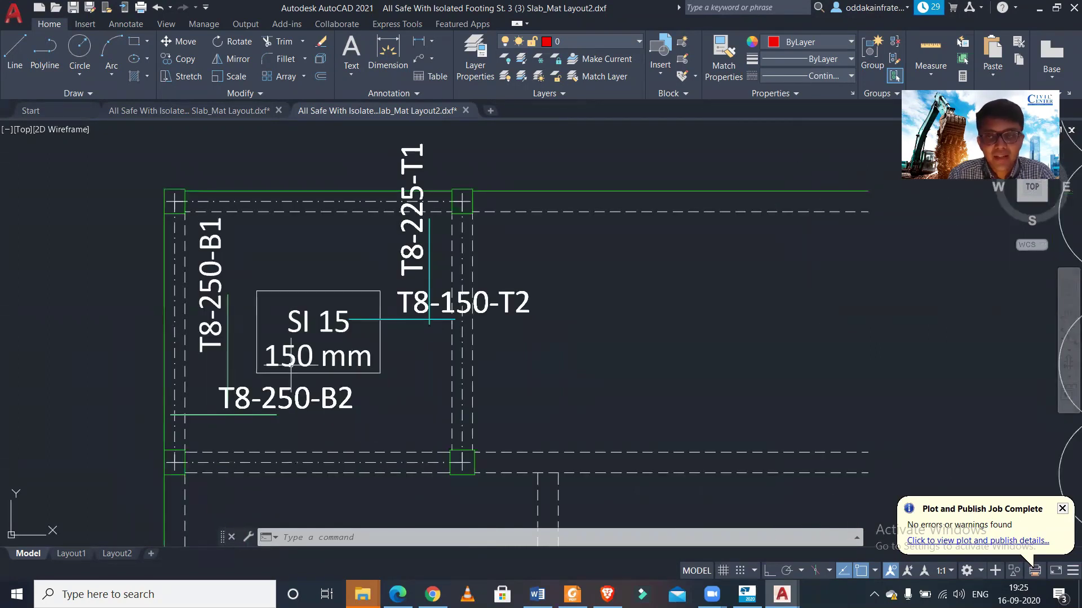
scroll(291, 365, "down", 3)
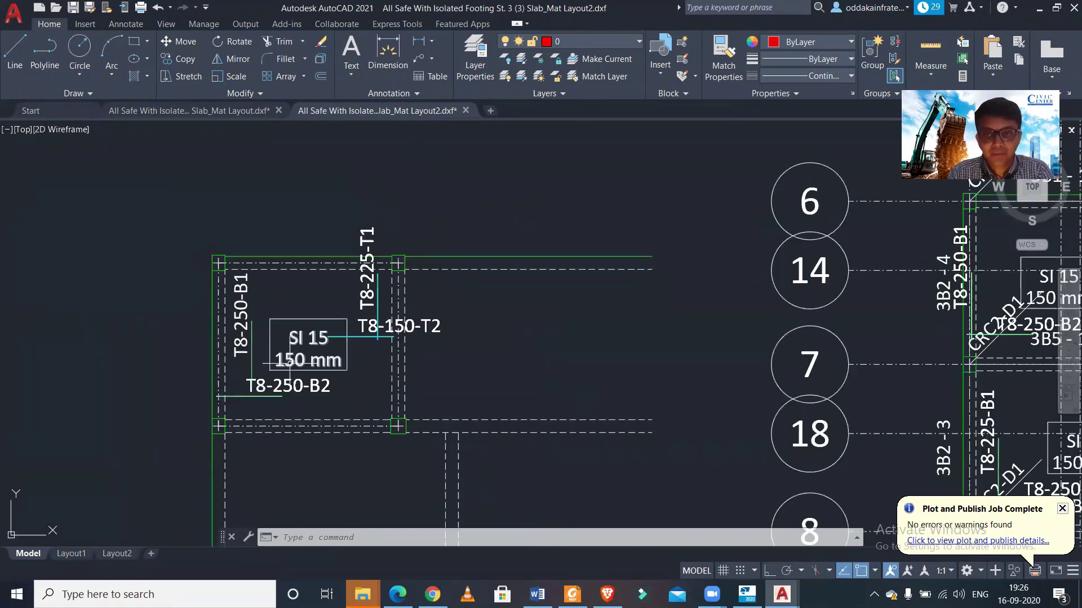
mouse_move(430, 350)
middle_mouse_down()
mouse_move(417, 316)
mouse_move(220, 302)
middle_mouse_up()
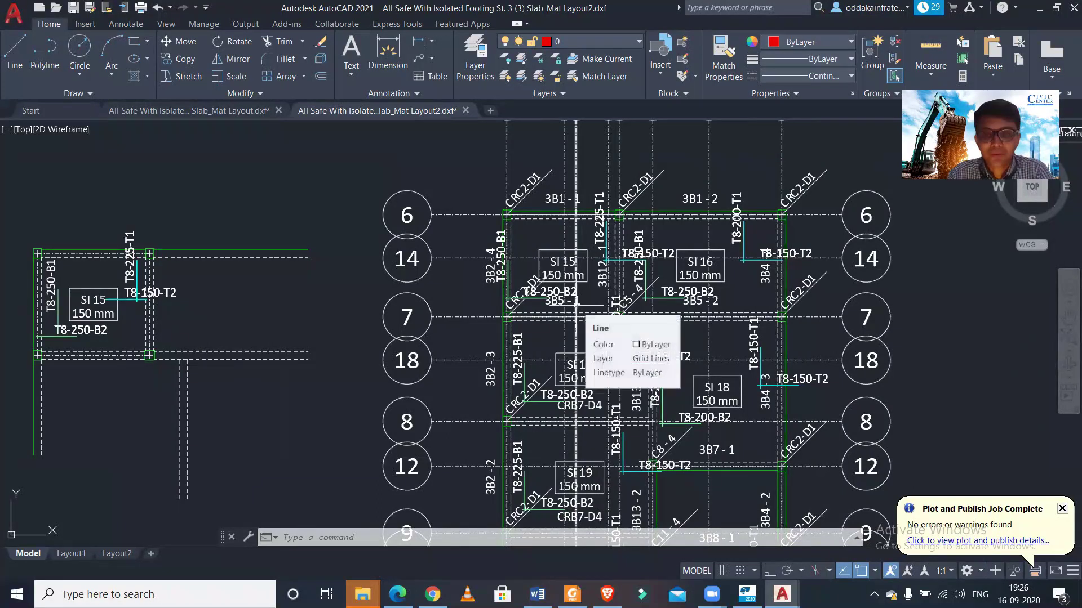
scroll(589, 316, "up", 2)
scroll(612, 325, "down", 2)
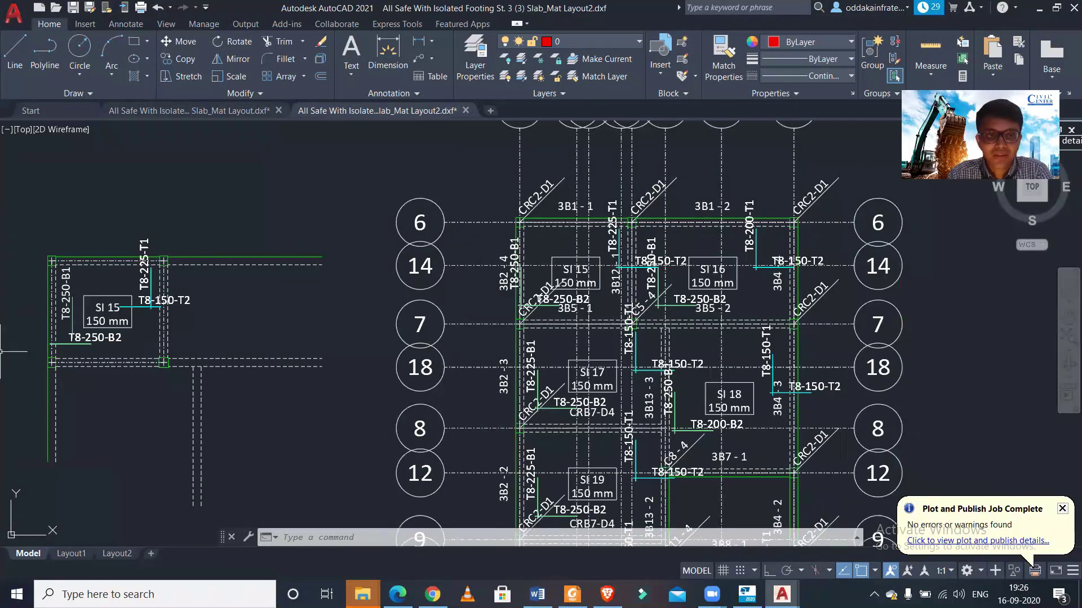
scroll(1, 351, "up", 2)
middle_click_drag(3, 350, 91, 362)
scroll(111, 357, "up", 4)
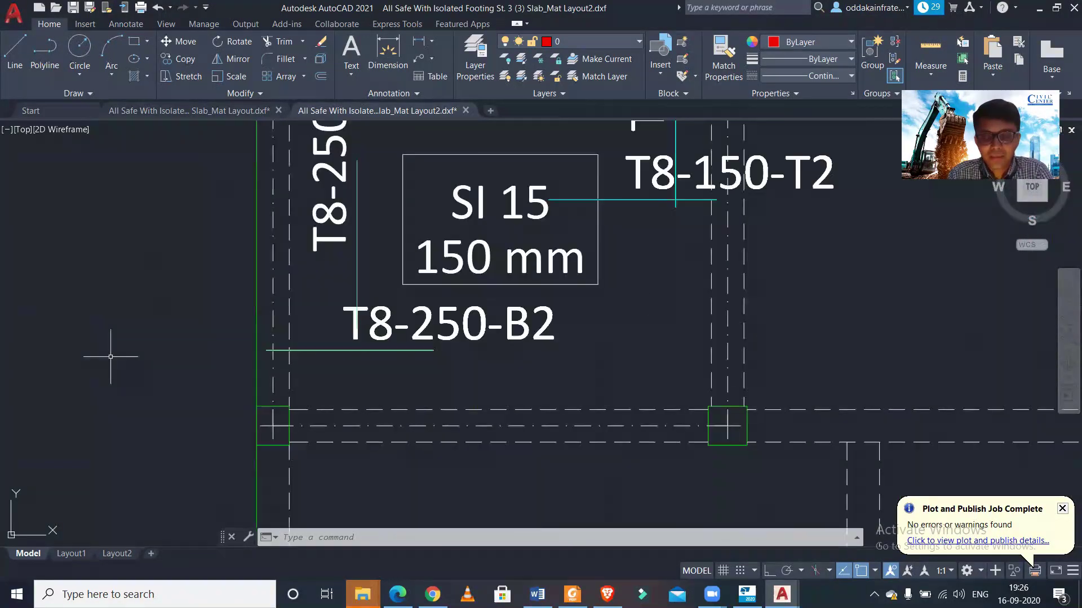
scroll(110, 356, "down", 2)
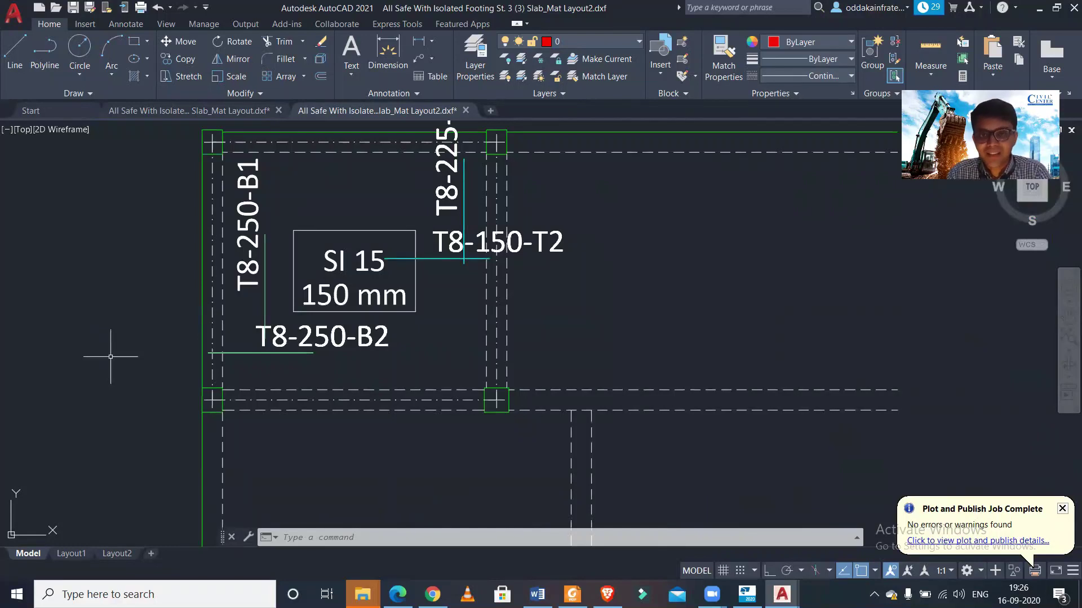
scroll(192, 338, "down", 4)
middle_click_drag(496, 369, 409, 332)
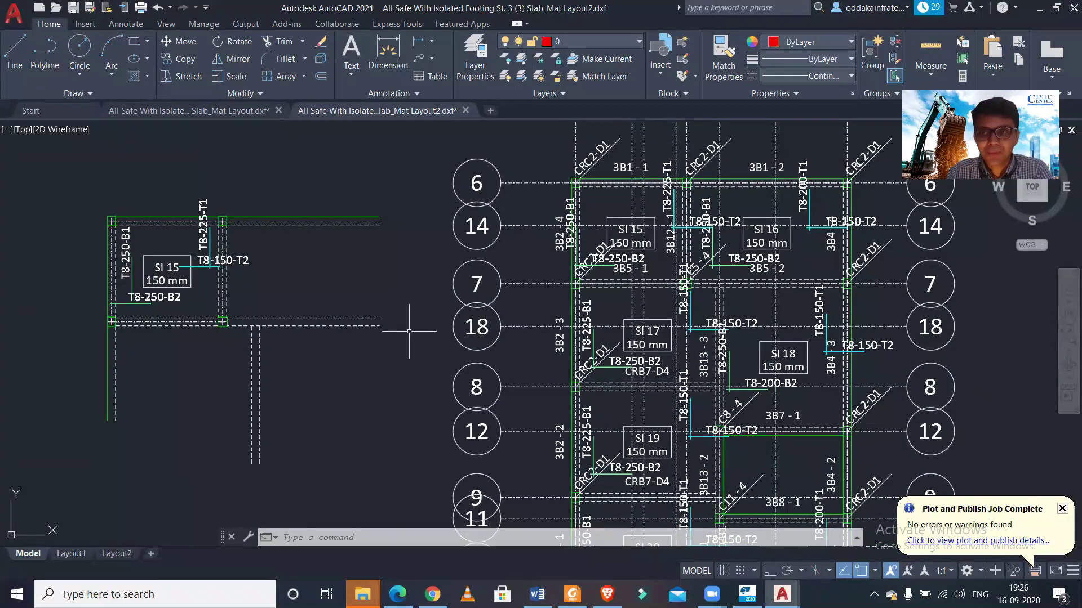